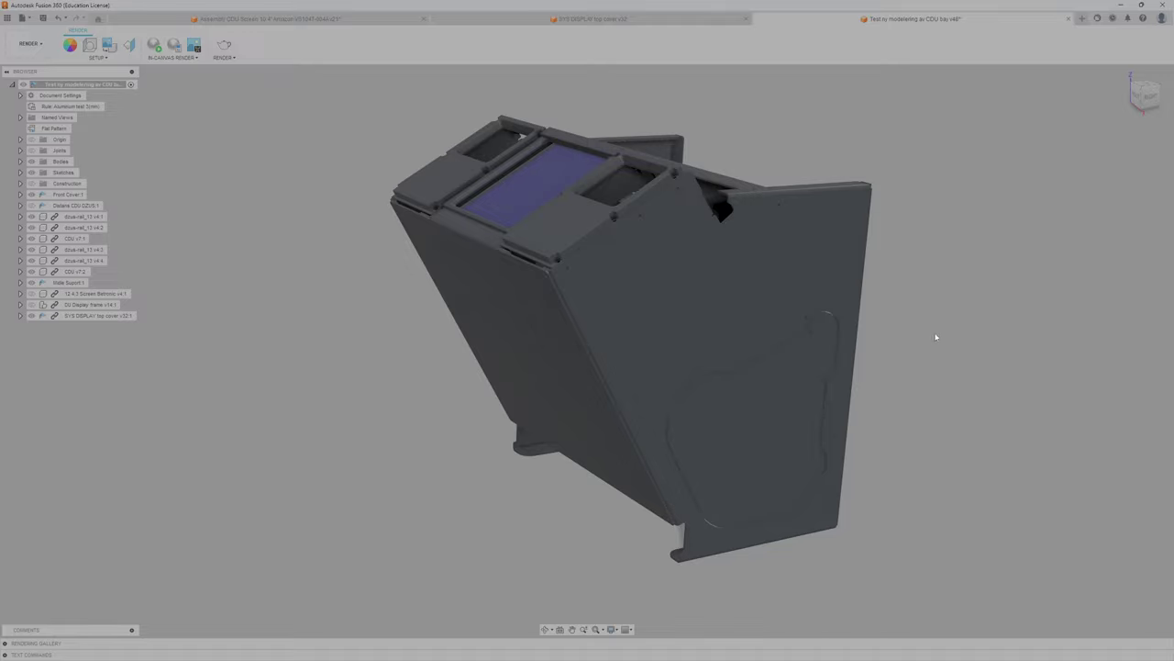
Examine the CDU bay enclosure's side panels, lower edges and rear cover from several angles
middle_click_drag(936, 337, 865, 336, "shift")
scroll(548, 502, "up", 3)
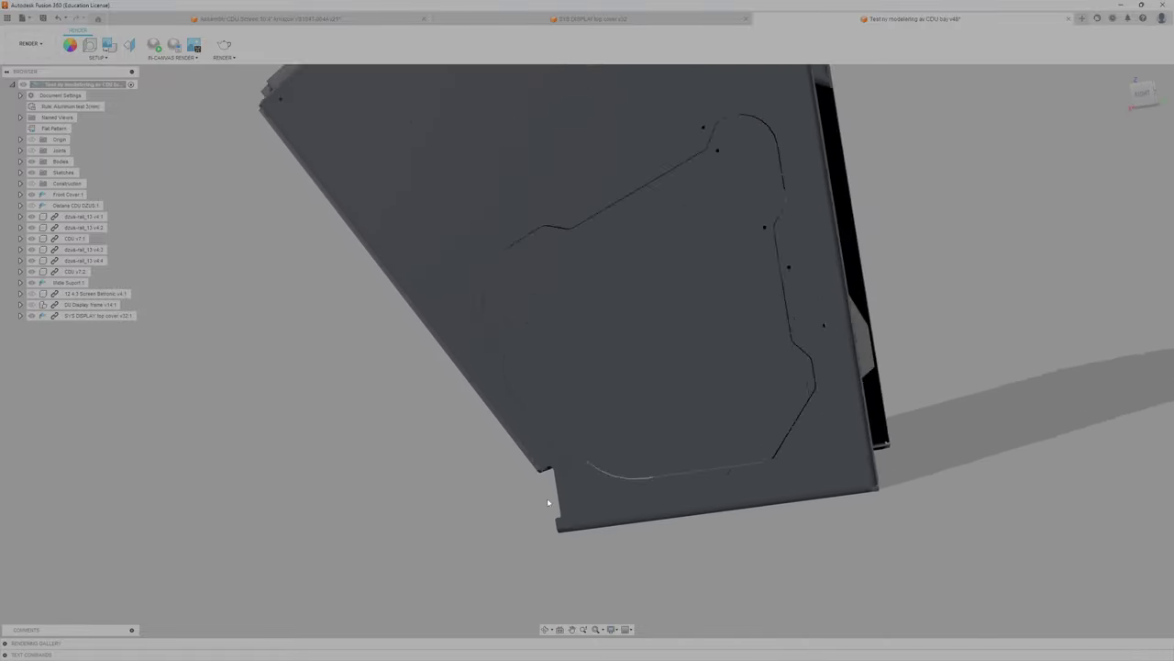
scroll(548, 502, "up", 3)
scroll(535, 418, "down", 5)
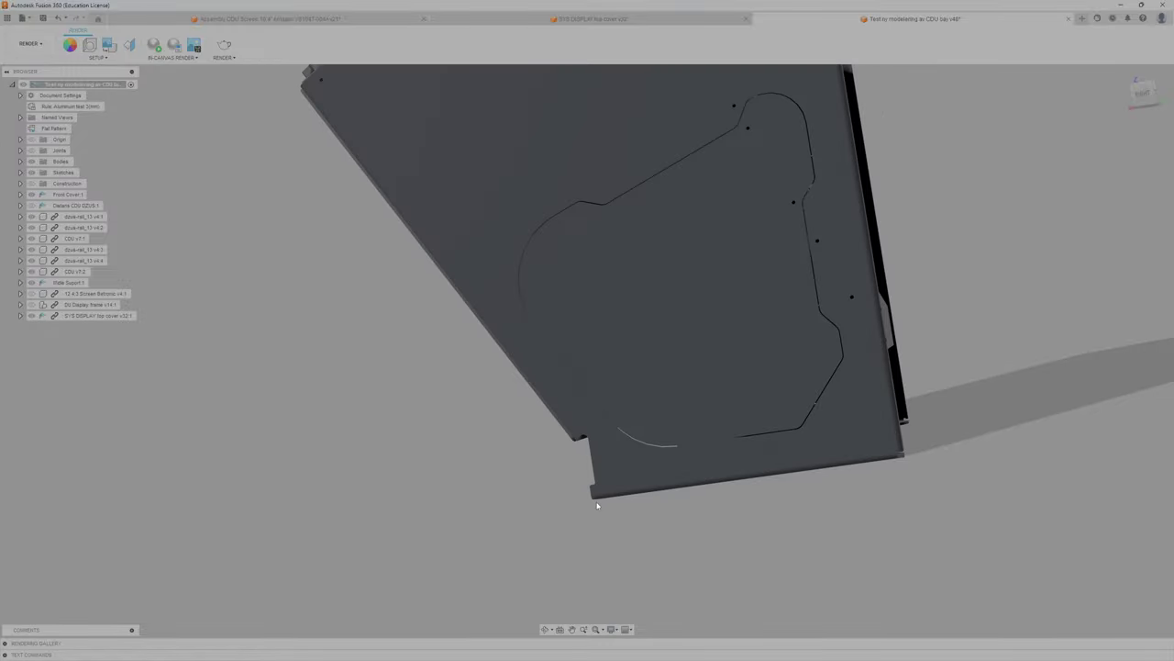
middle_click_drag(597, 505, 896, 349, "shift")
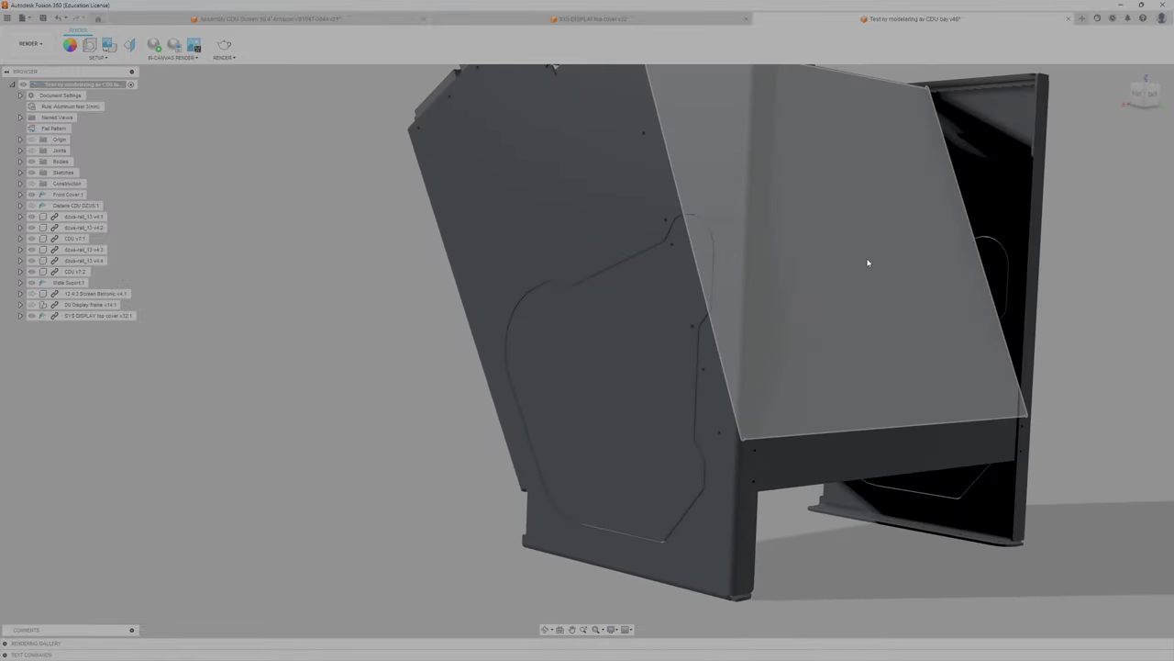
scroll(867, 263, "down", 3)
middle_click_drag(855, 271, 717, 404)
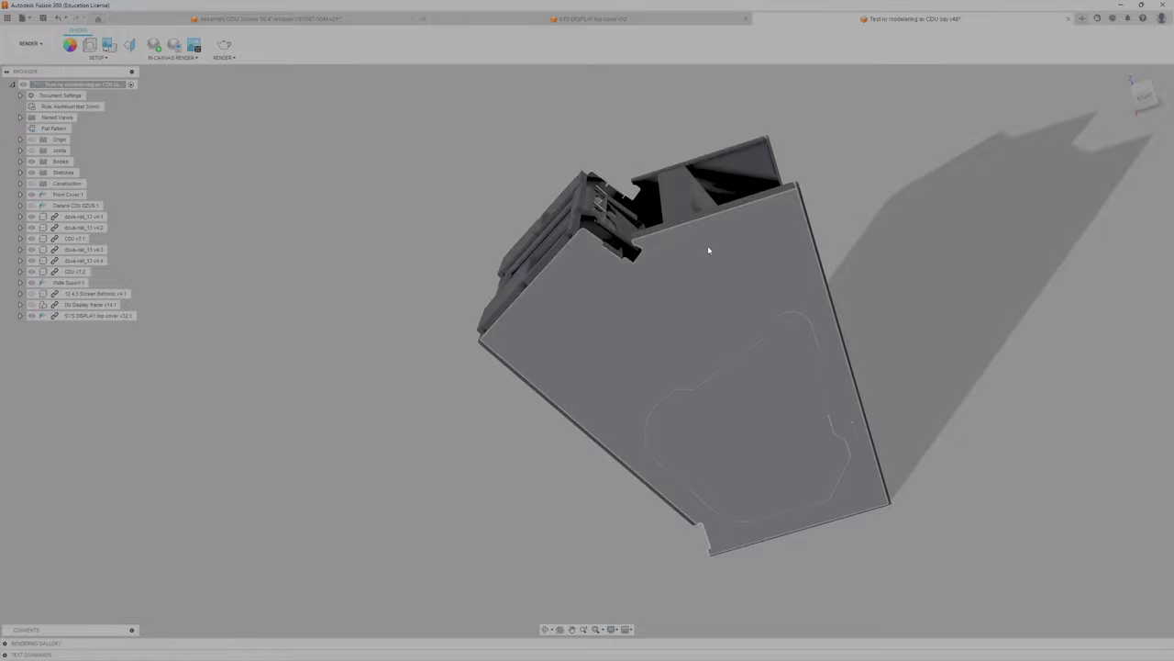
mouse_move(776, 309)
middle_mouse_down("shift")
mouse_move(820, 309)
mouse_move(762, 320)
mouse_move(769, 304)
mouse_move(793, 315)
middle_mouse_up("shift")
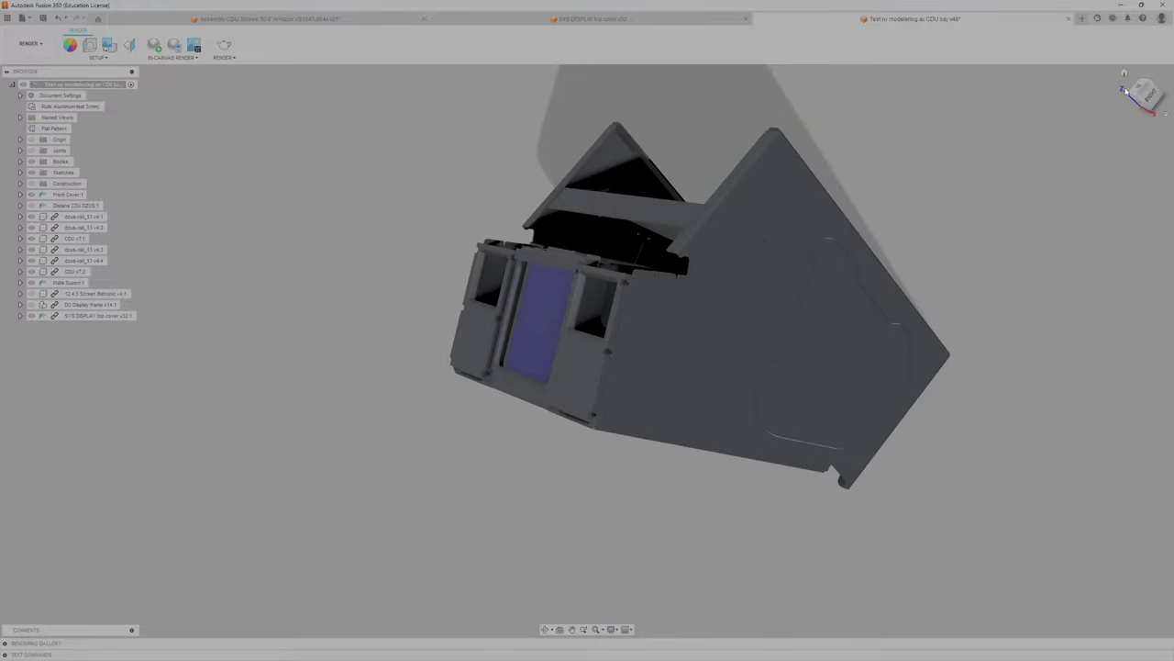
Examine the enclosure's top face, with the central display between the two CDU panels, from the home view and closer angles
left_click(1123, 78)
scroll(580, 343, "up", 5)
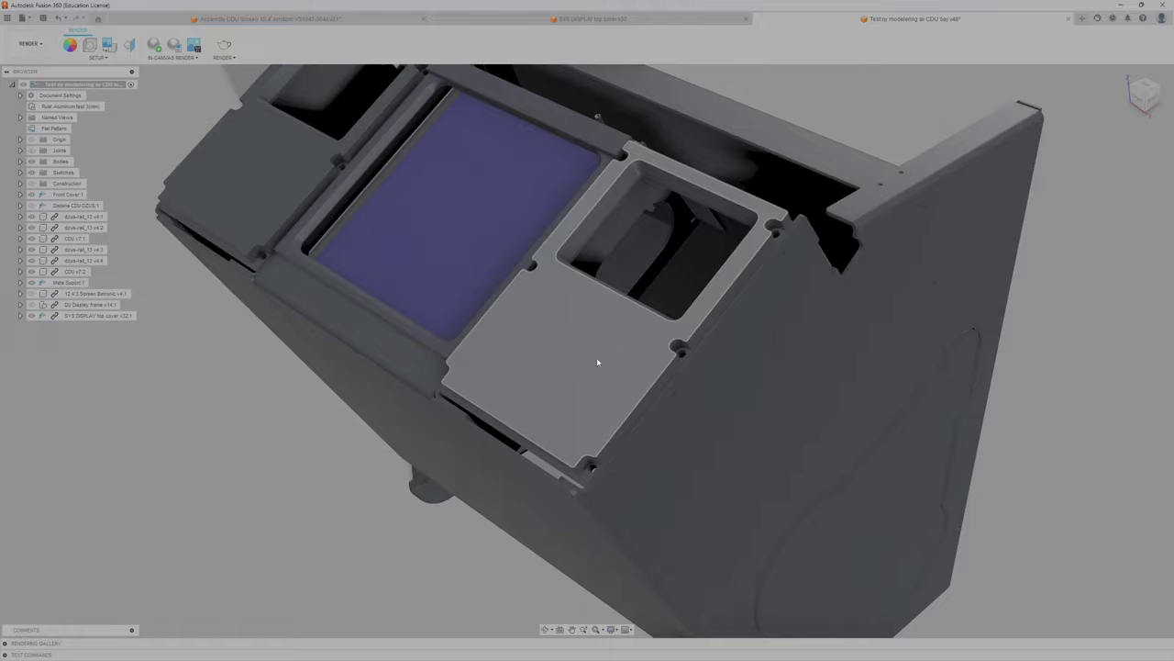
scroll(630, 352, "down", 5)
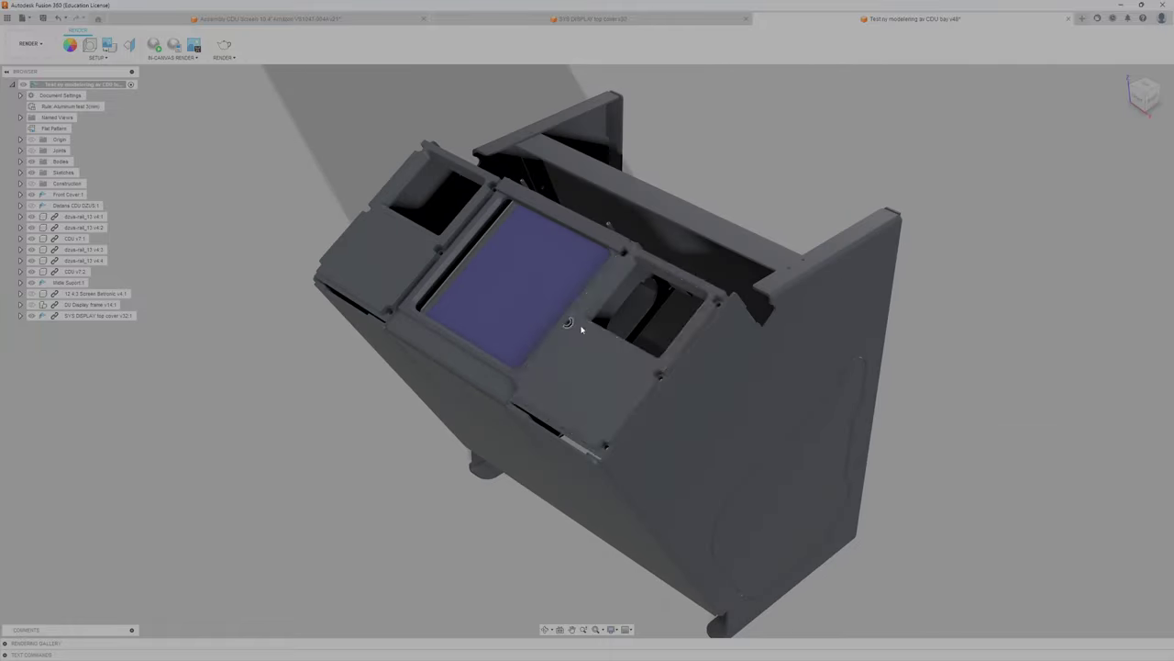
scroll(581, 328, "up", 3)
middle_click_drag(689, 277, 849, 188, "shift")
middle_click_drag(720, 367, 648, 209, "shift")
middle_click_drag(708, 318, 641, 243, "shift")
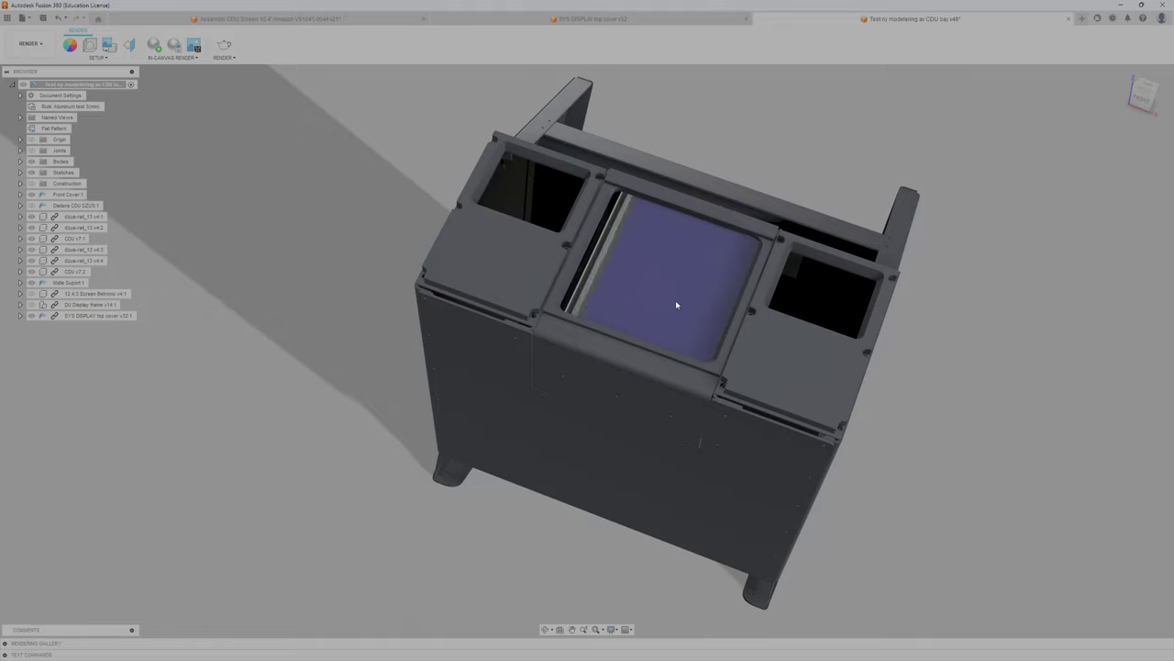
left_click_drag(606, 283, 684, 276)
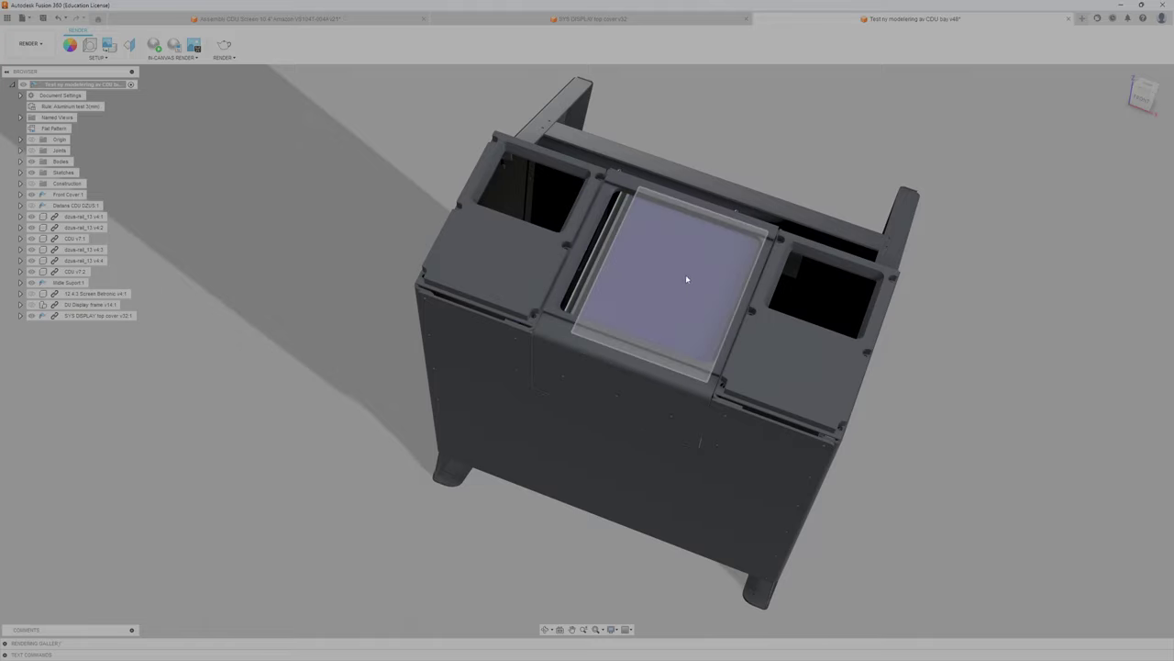
Hide the front cover, the main bodies and the rear support to expose the display cover and CDU panels
left_click(41, 195)
left_click(34, 195)
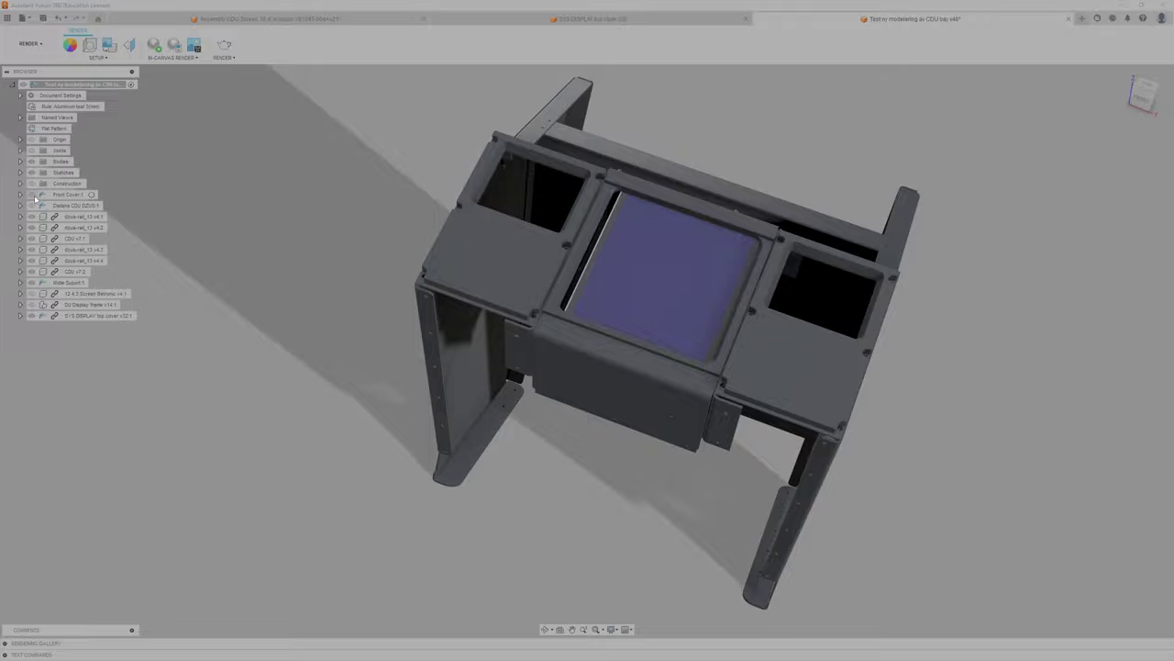
middle_click_drag(493, 461, 495, 431, "shift")
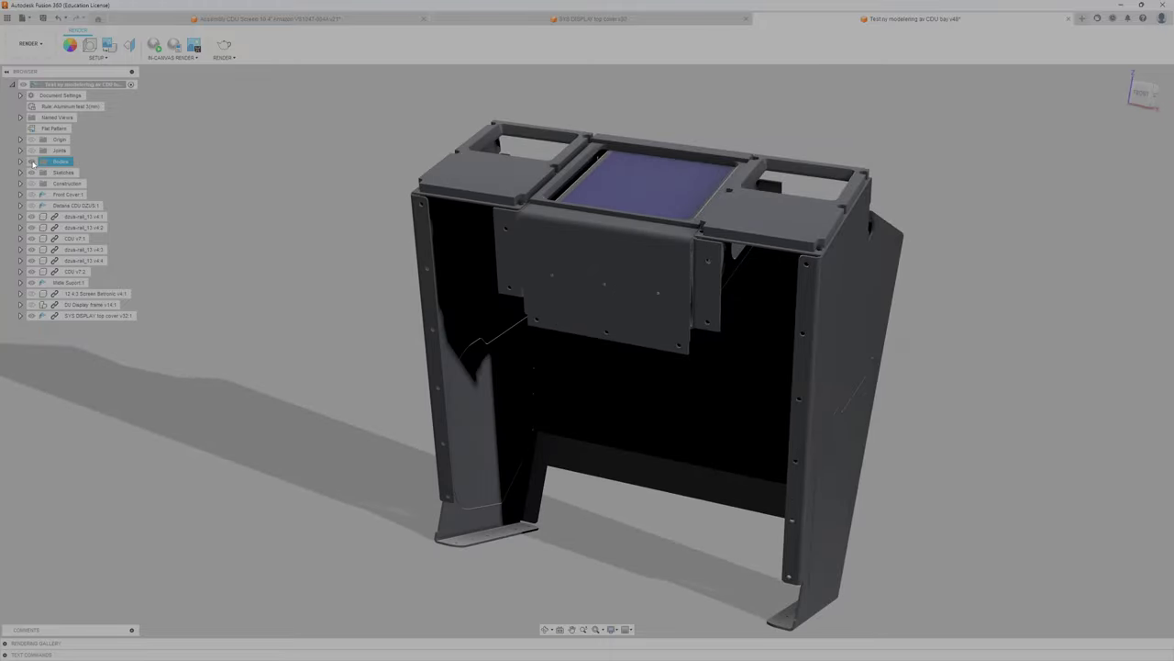
left_click(31, 161)
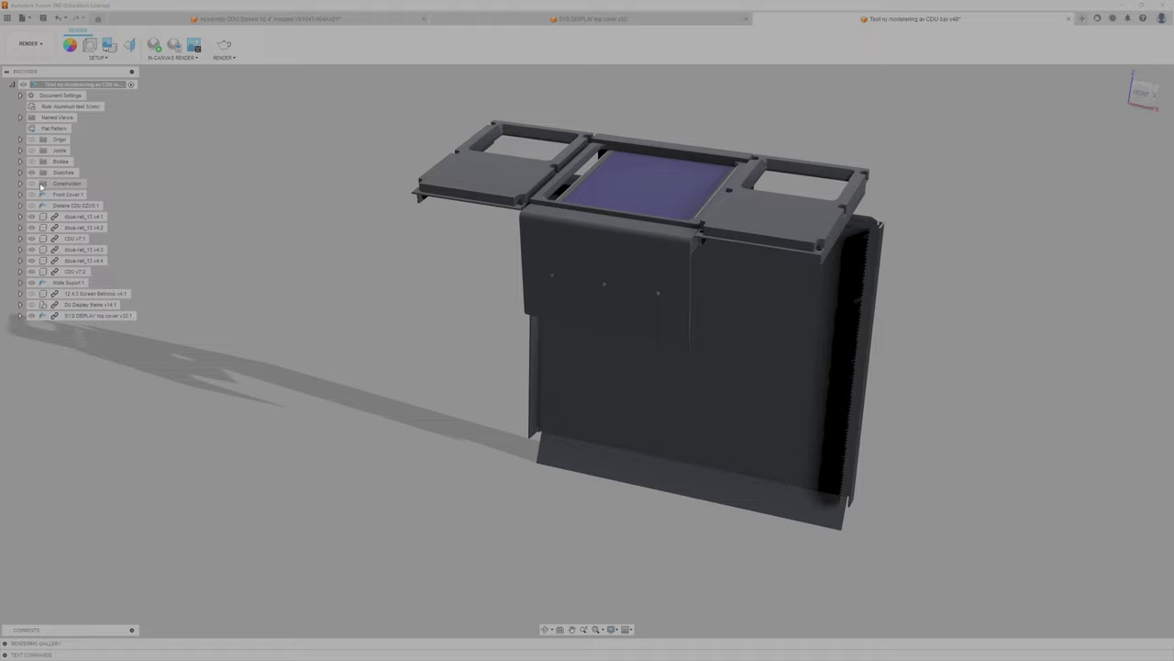
left_click(31, 283)
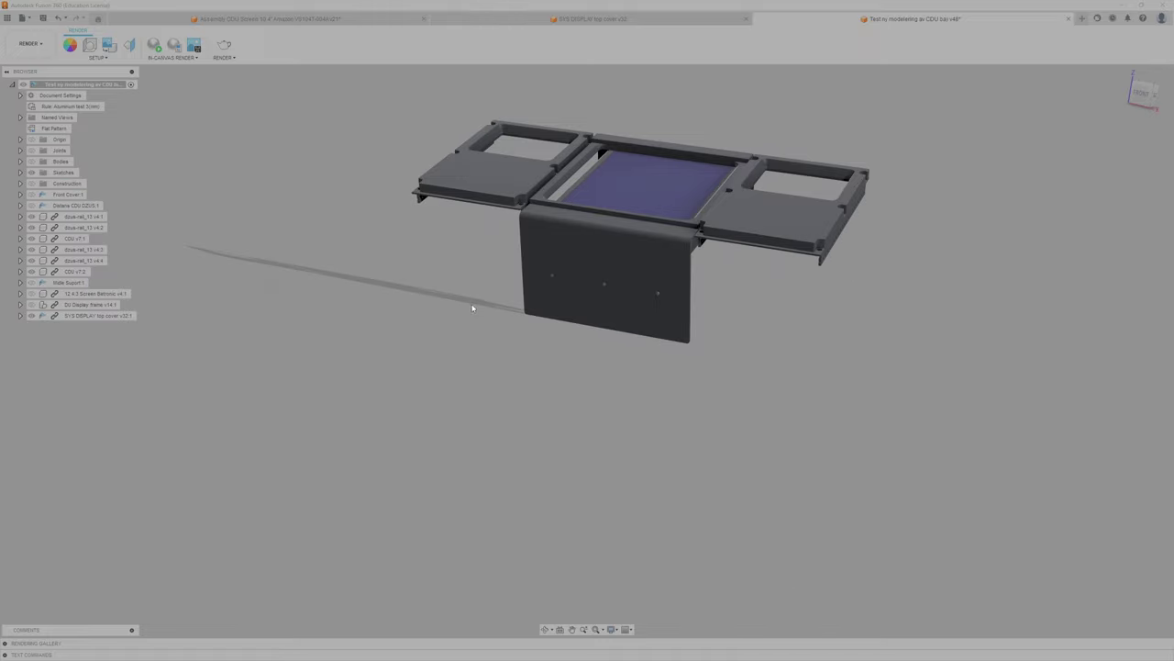
Hide the CDU v7:1 panel beside the display to expose its two mounting rails
middle_click_drag(746, 319, 742, 303, "shift")
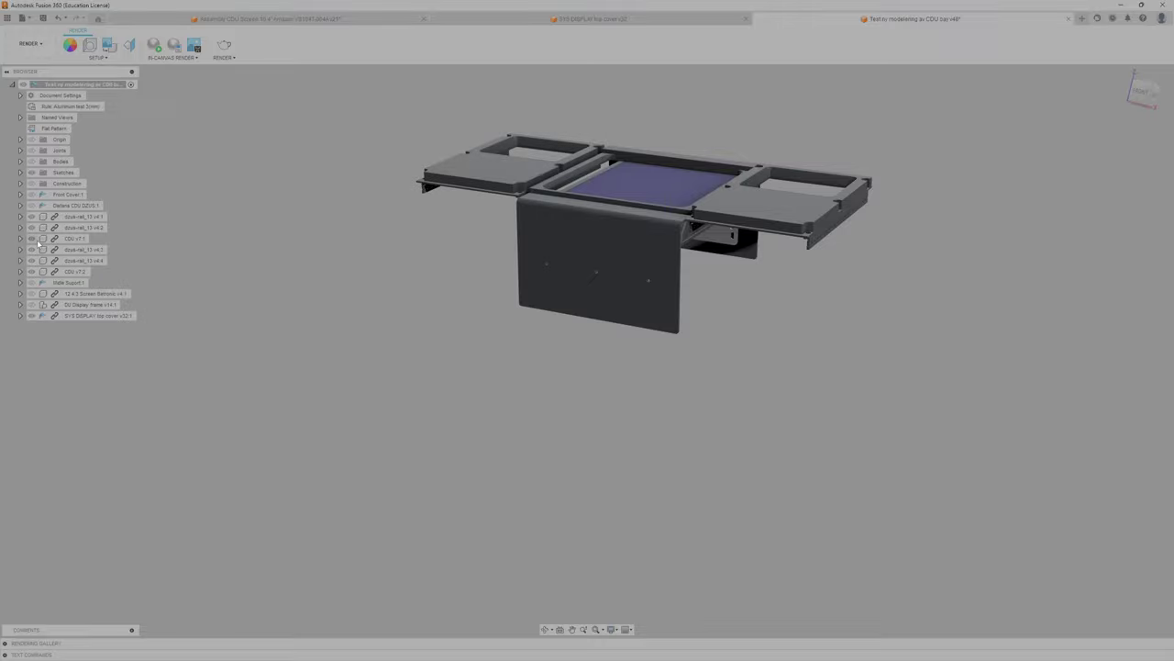
left_click(37, 242)
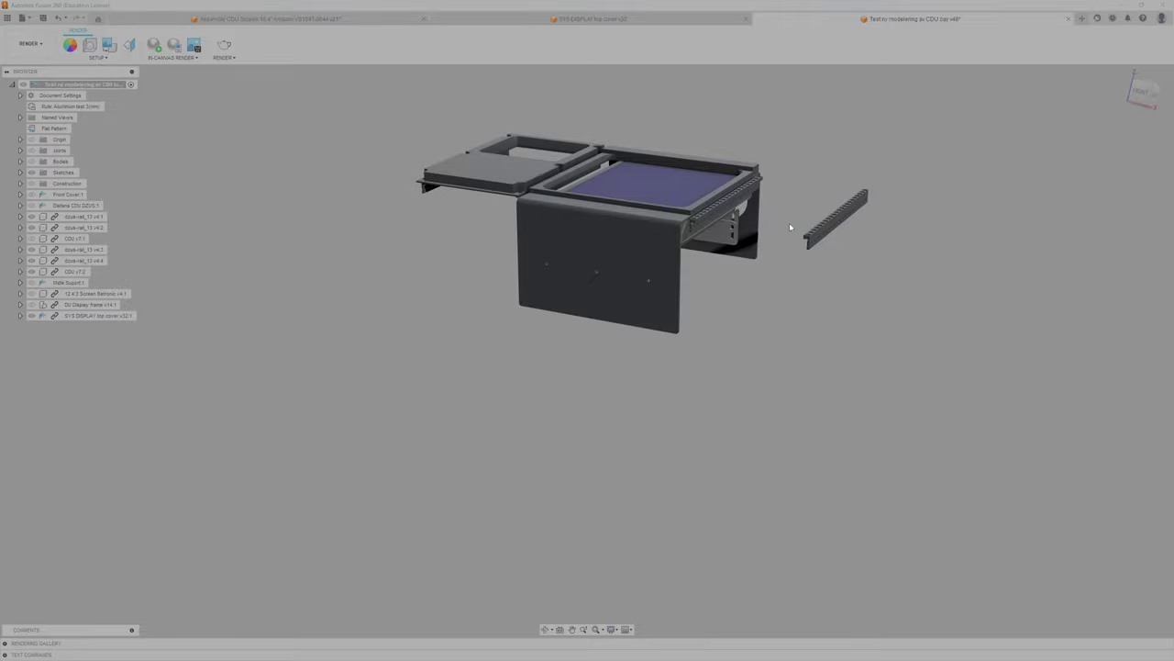
middle_click_drag(789, 222, 784, 316, "shift")
scroll(785, 315, "up", 3)
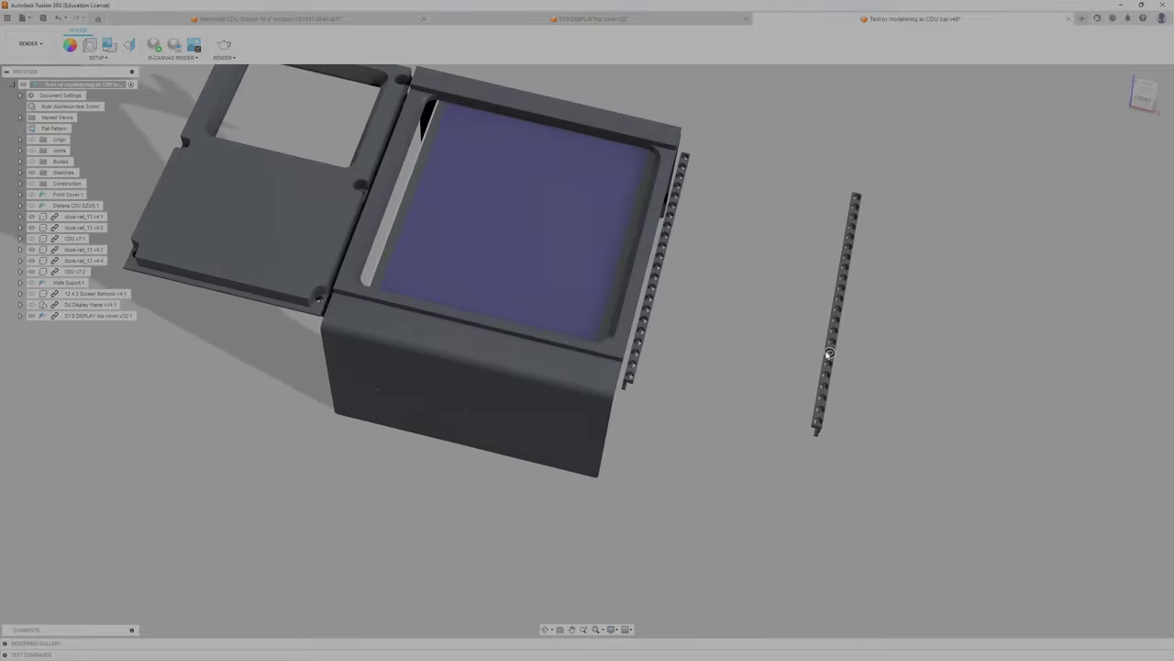
left_click(32, 239)
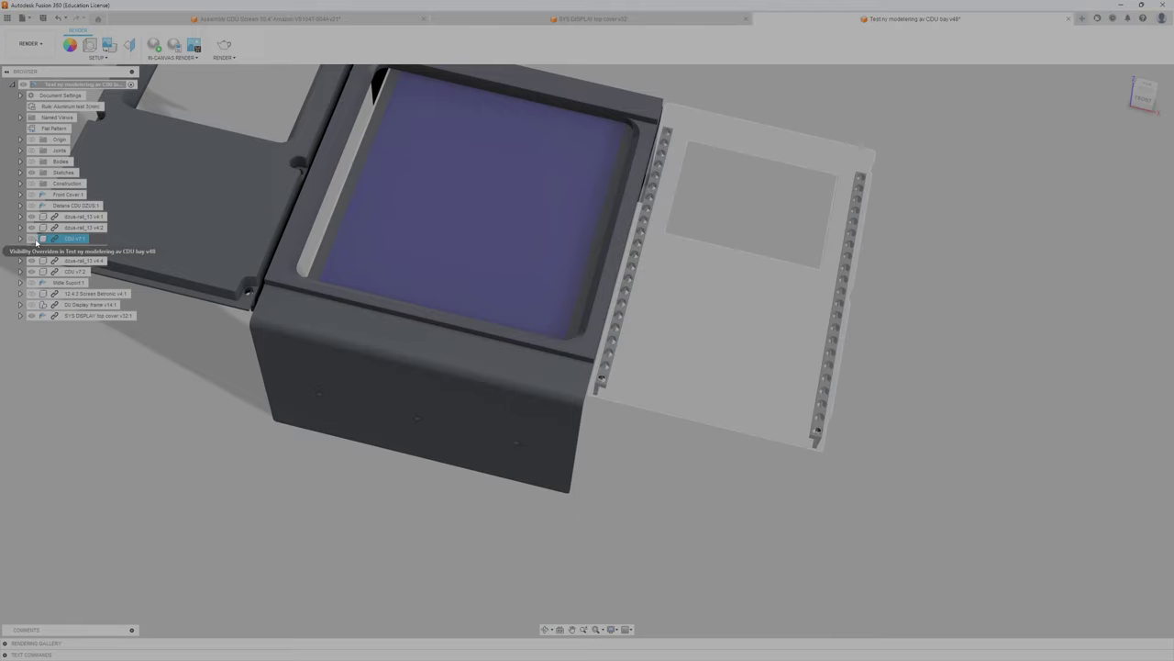
left_click(33, 239)
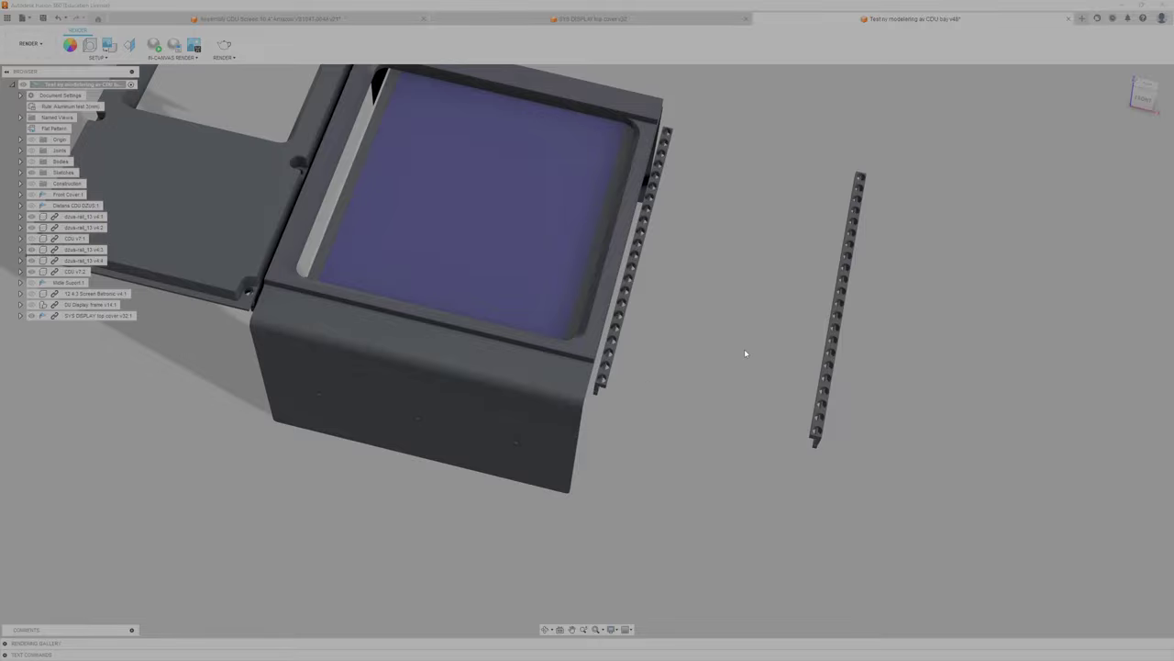
Check the mounting rails against the side panel bodies and hide dzus-rail_13 v4:1 and v4:2
middle_click_drag(745, 352, 713, 317, "shift")
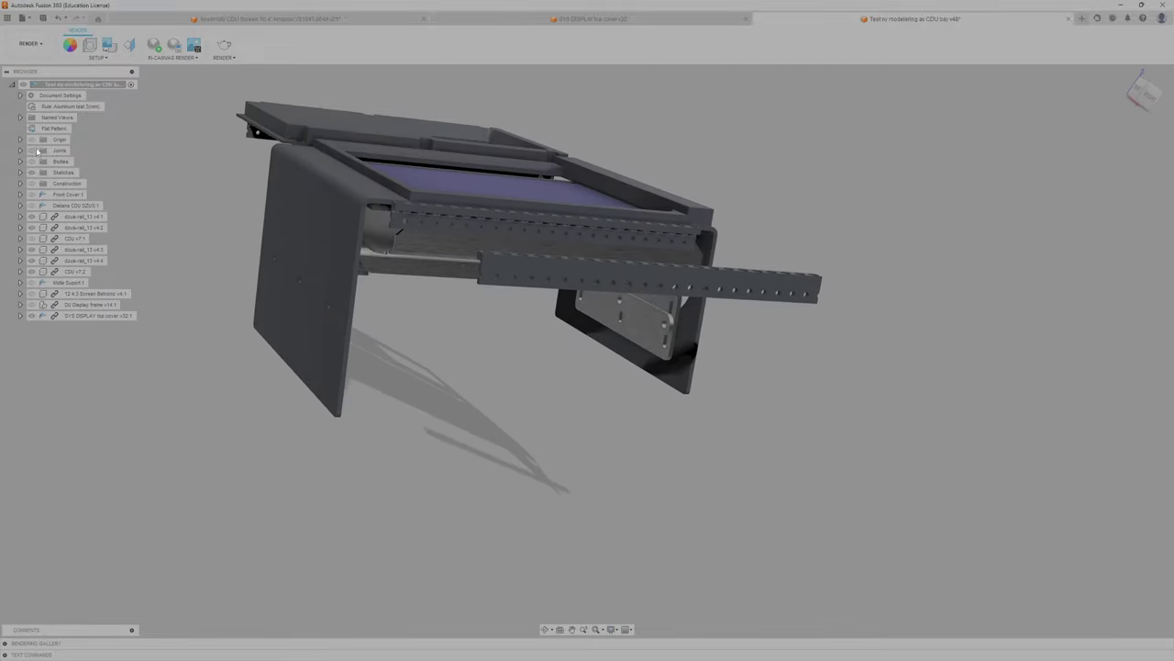
left_click(33, 162)
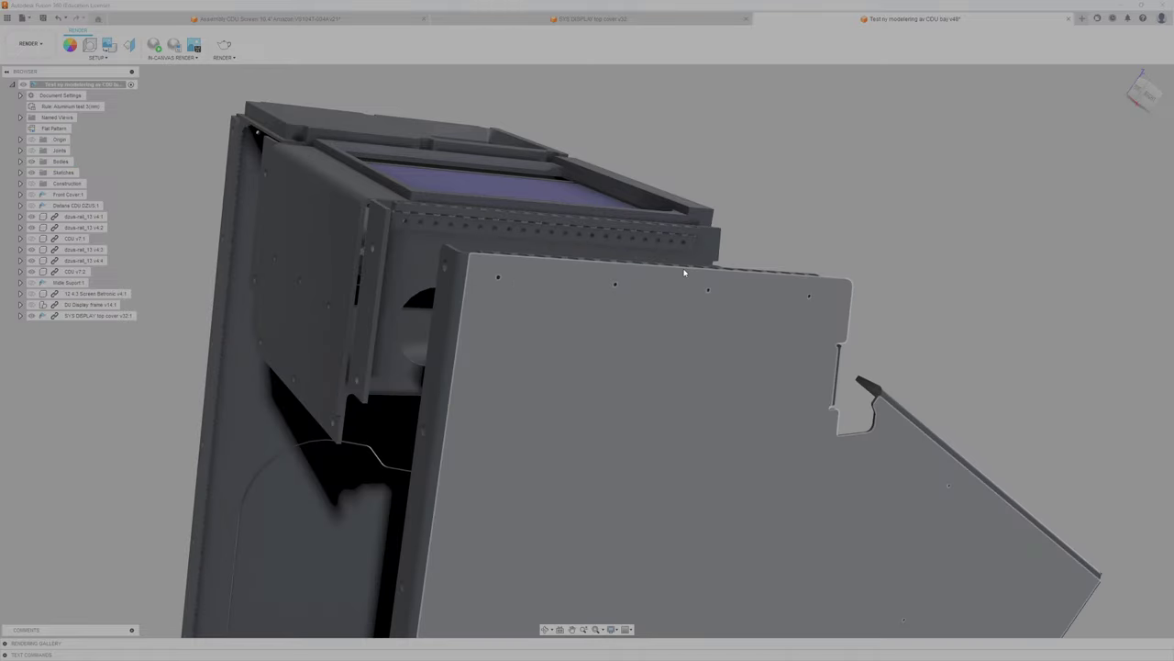
left_click(34, 162)
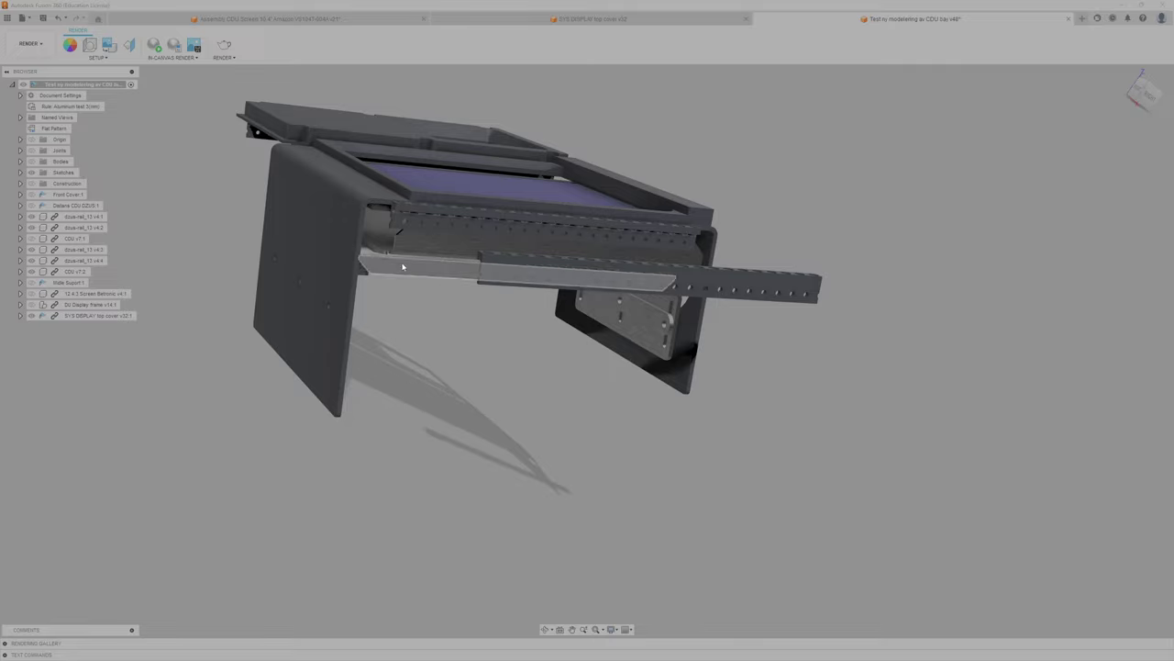
left_click(31, 216)
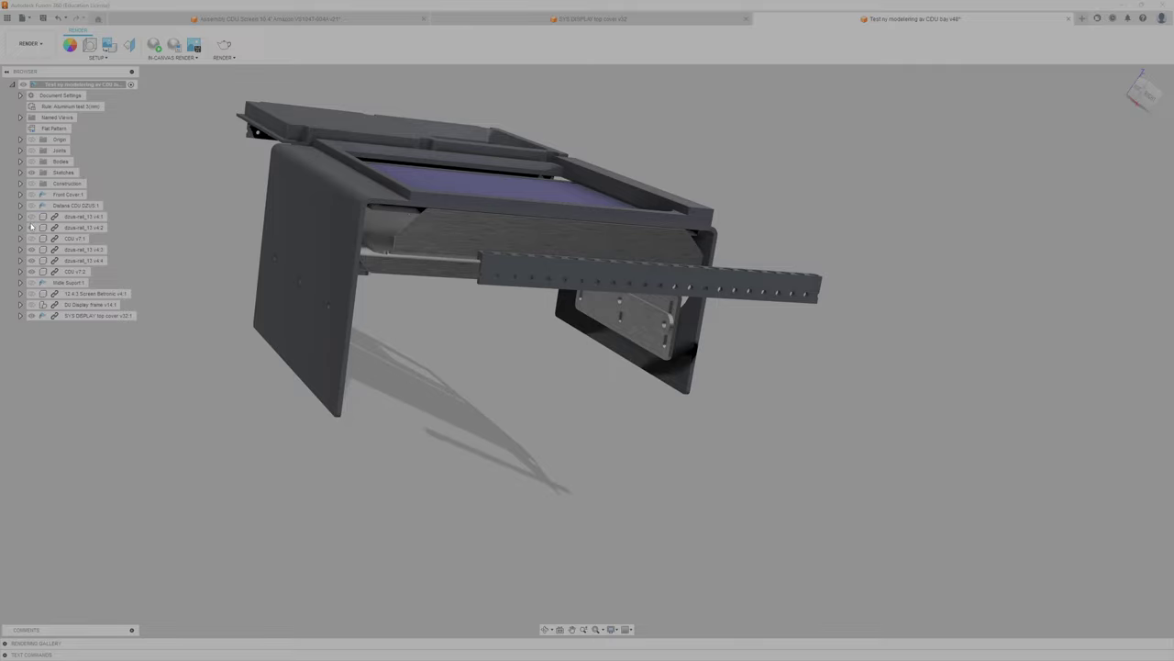
left_click(31, 227)
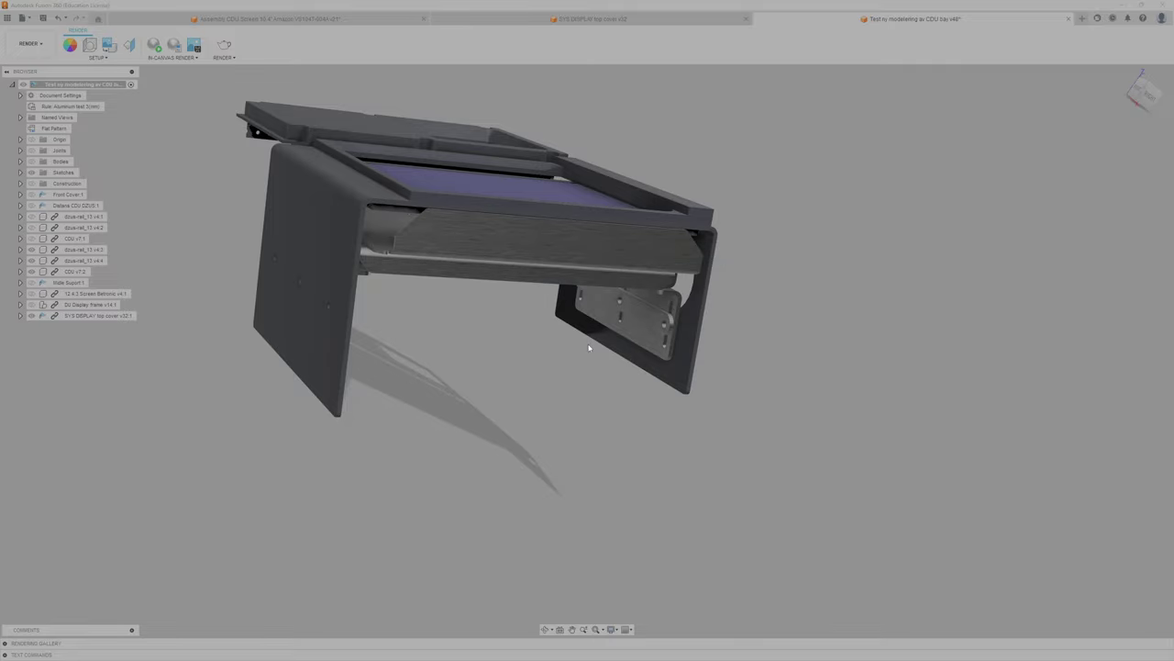
Slide the metal display bracket beneath the top cover in both directions to test its slotted adjustment
middle_click_drag(589, 347, 523, 355, "shift")
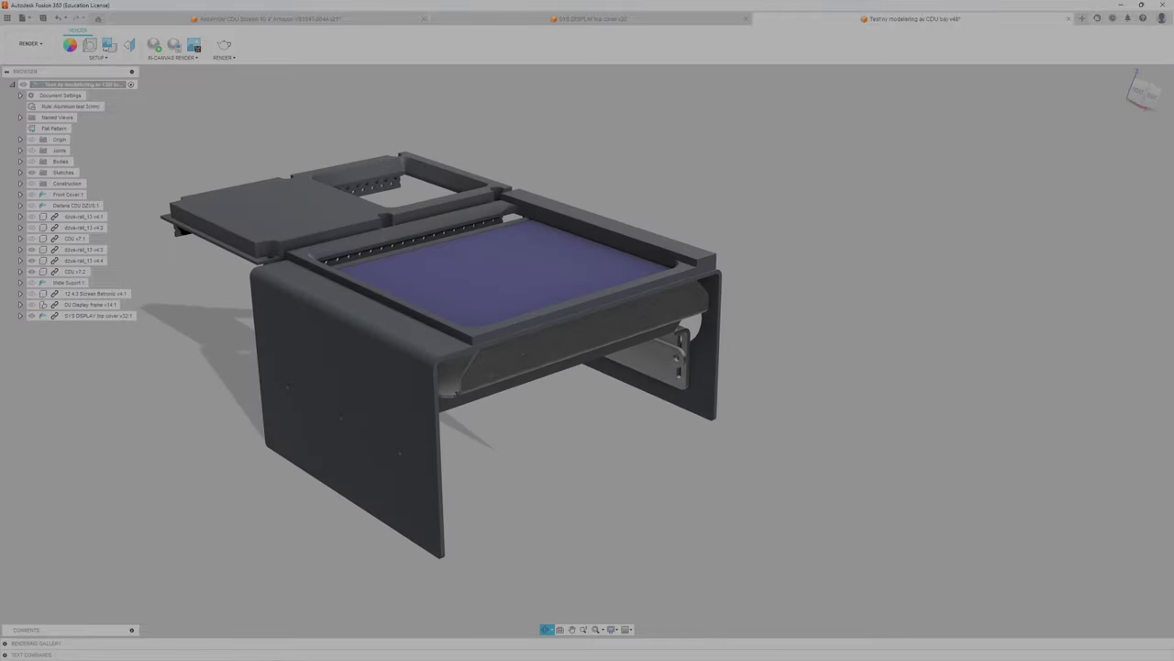
middle_click_drag(736, 301, 699, 312, "shift")
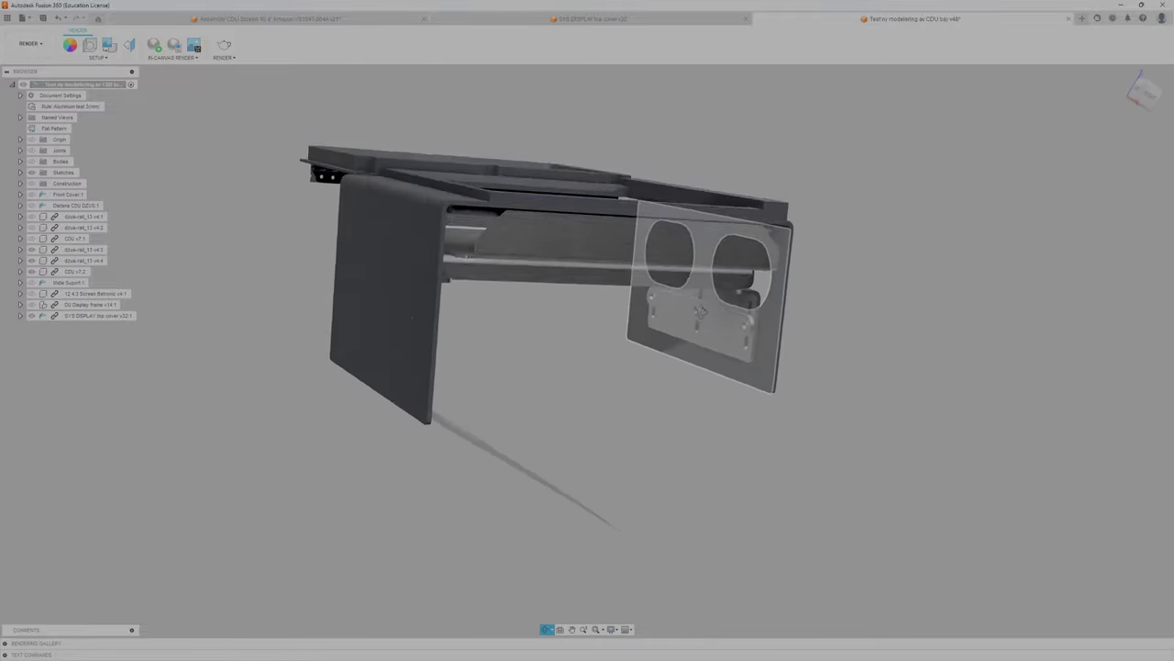
scroll(693, 305, "up", 3)
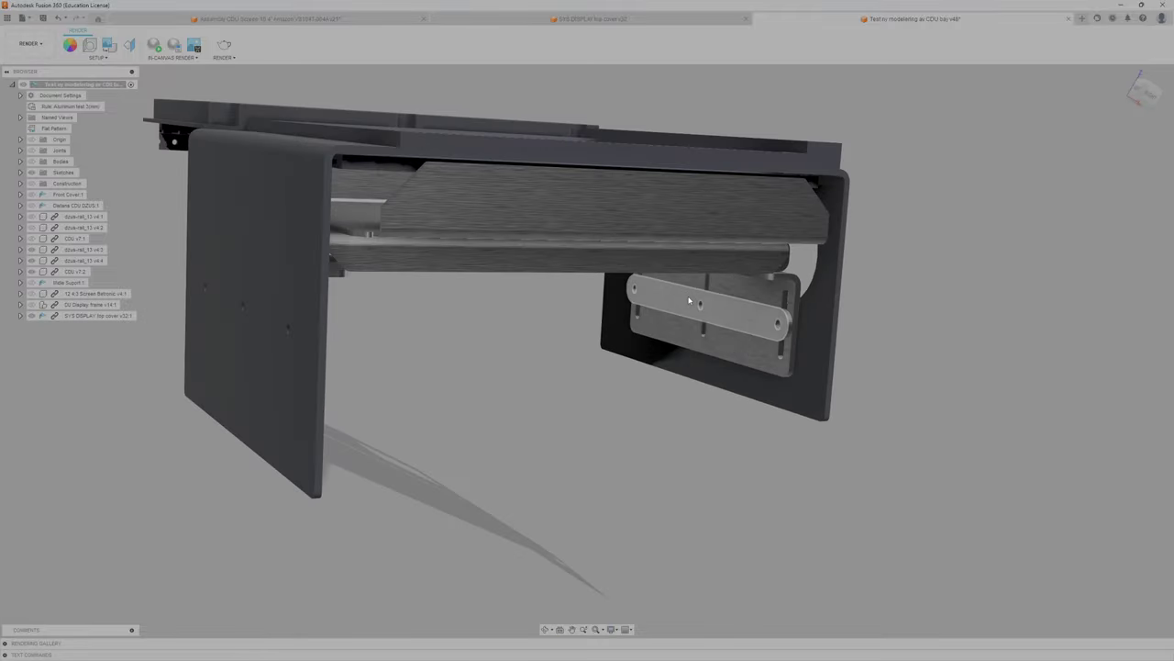
scroll(684, 304, "down", 1)
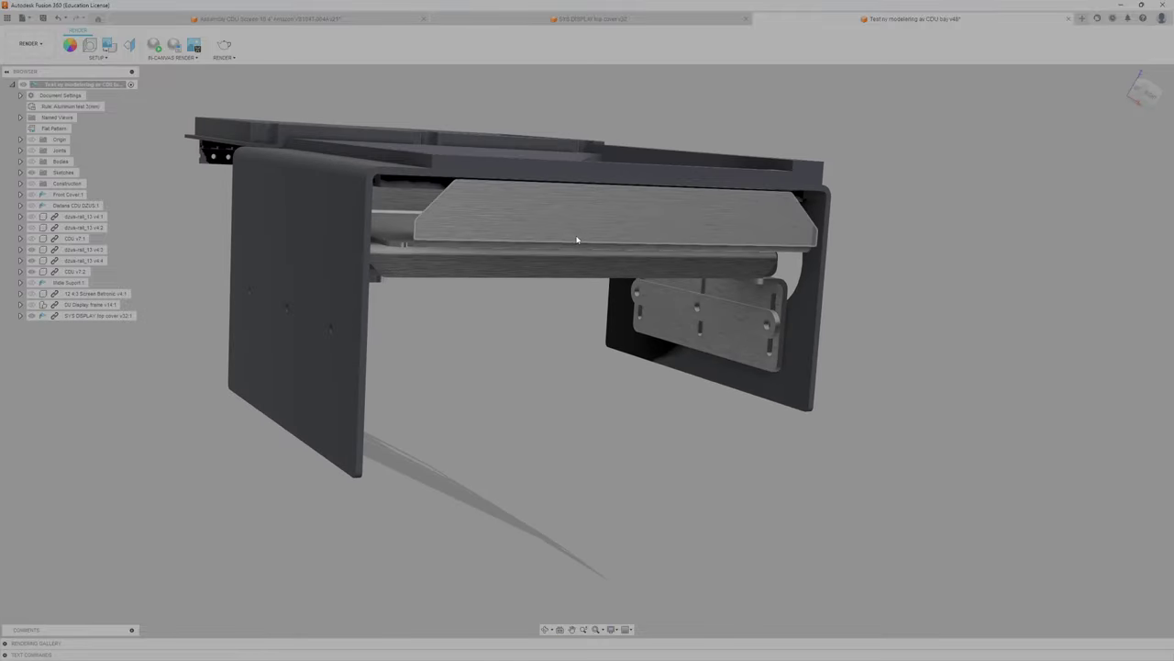
middle_click_drag(577, 240, 582, 199, "shift")
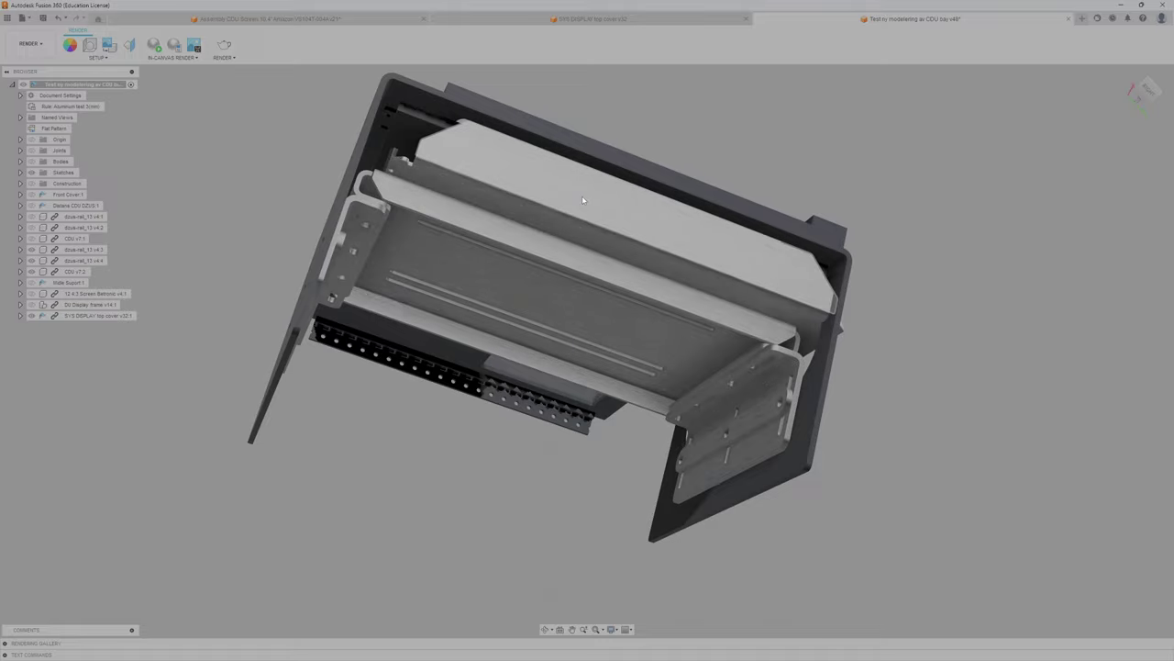
left_click_drag(581, 199, 562, 221)
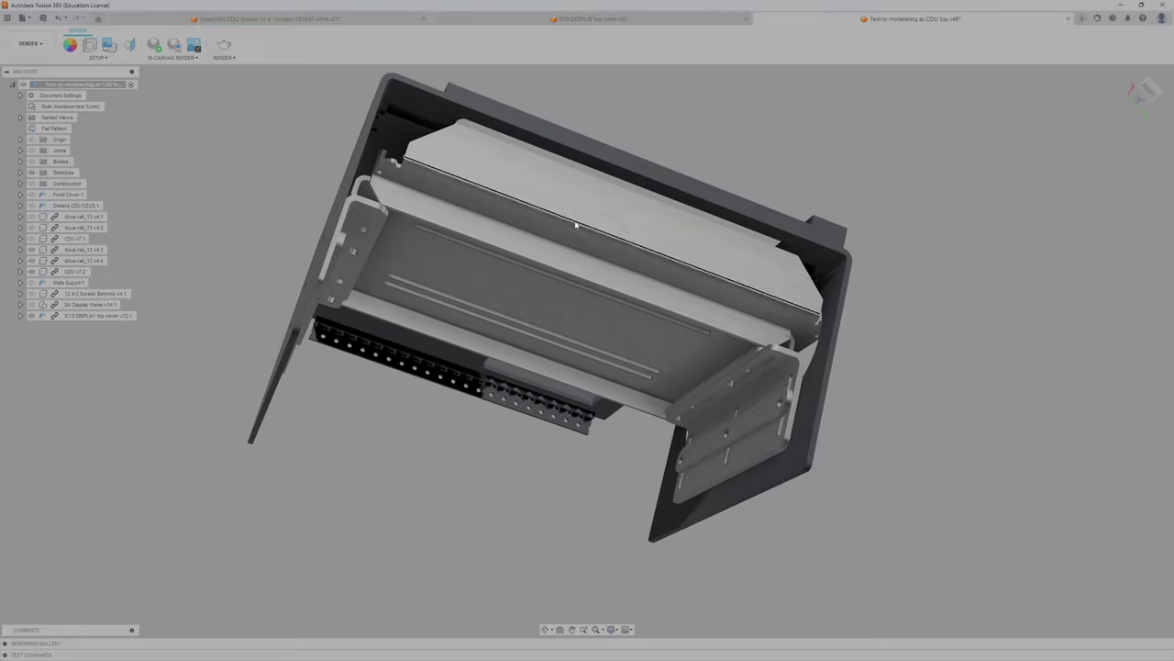
middle_click_drag(575, 225, 606, 209, "shift")
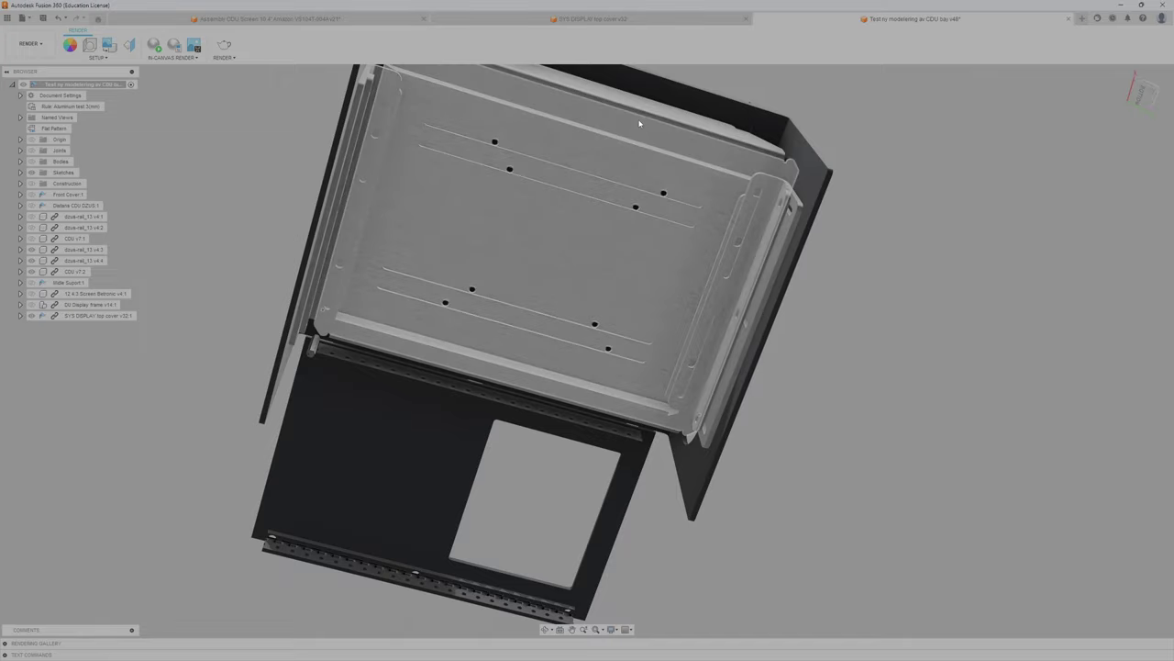
left_click_drag(641, 122, 694, 151)
left_click_drag(680, 276, 702, 263)
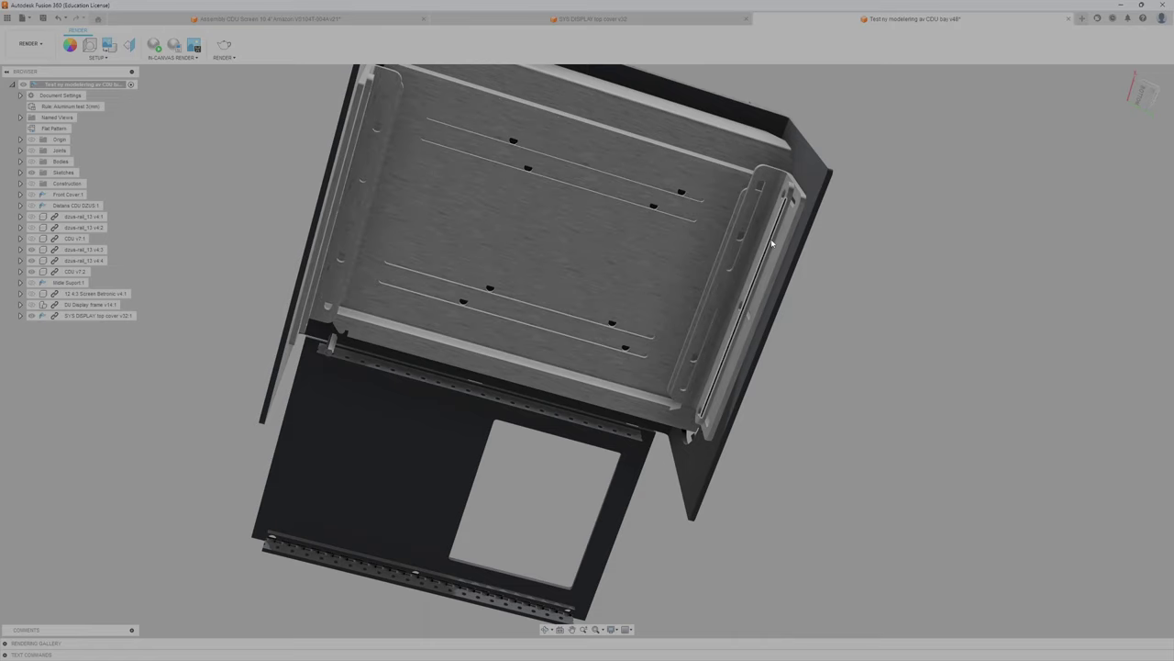
Examine the slotted side brackets, their locking strips and the side panel openings of the bay from outside and below
middle_click_drag(695, 220, 632, 239, "shift")
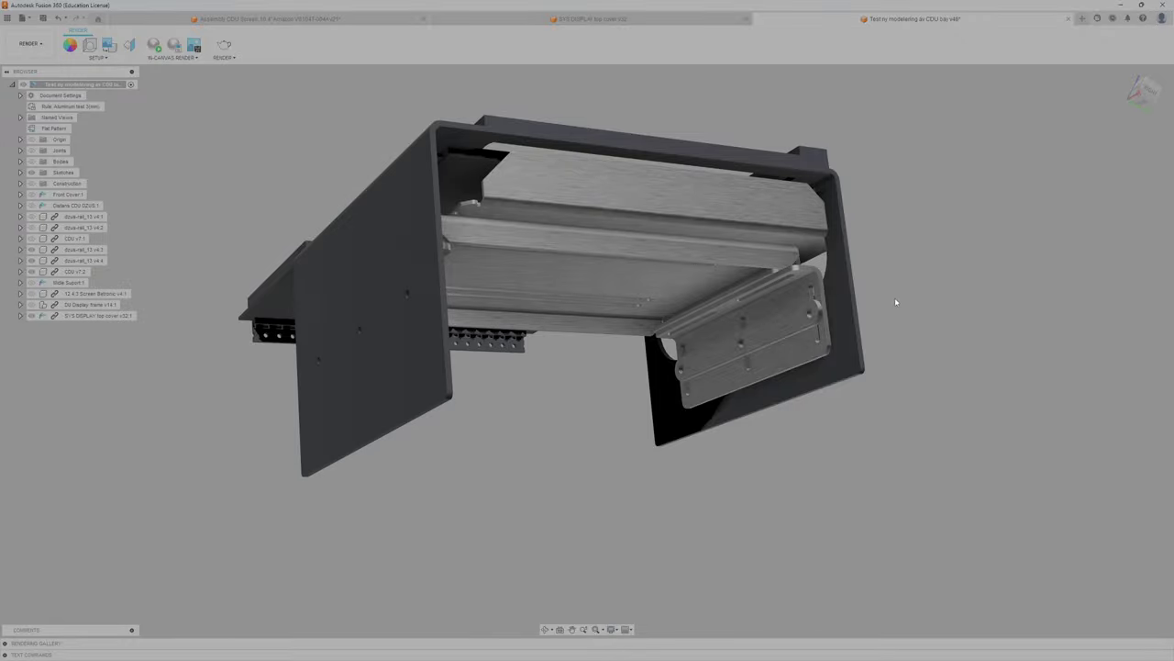
middle_click_drag(896, 303, 779, 311, "shift")
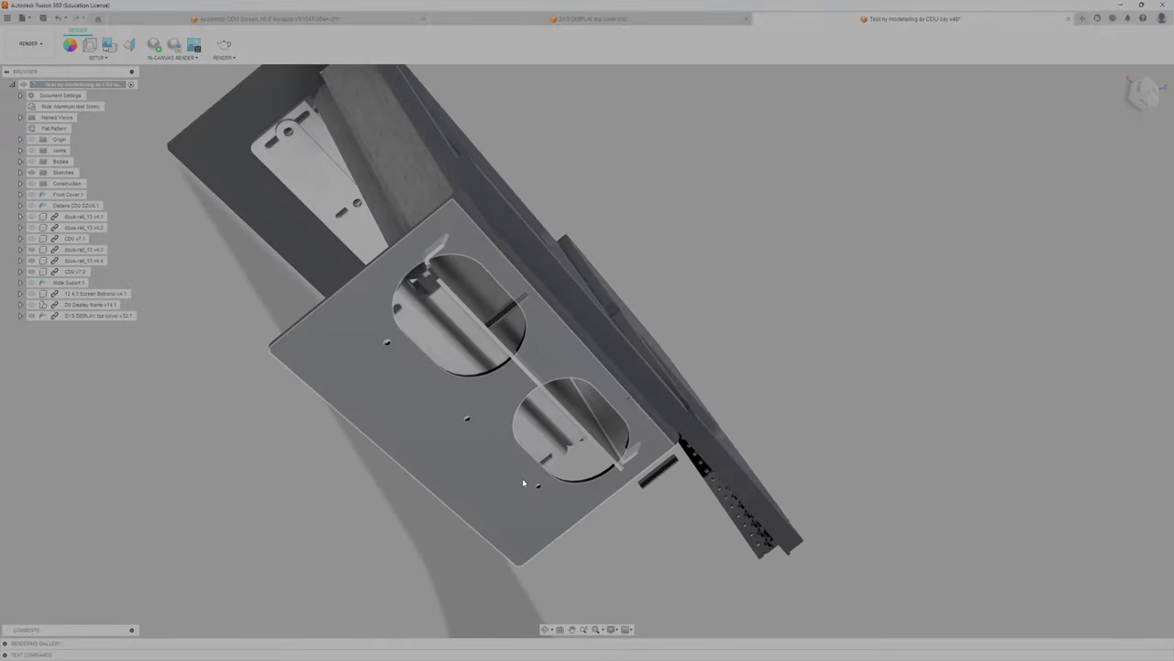
middle_click_drag(498, 409, 564, 432, "shift")
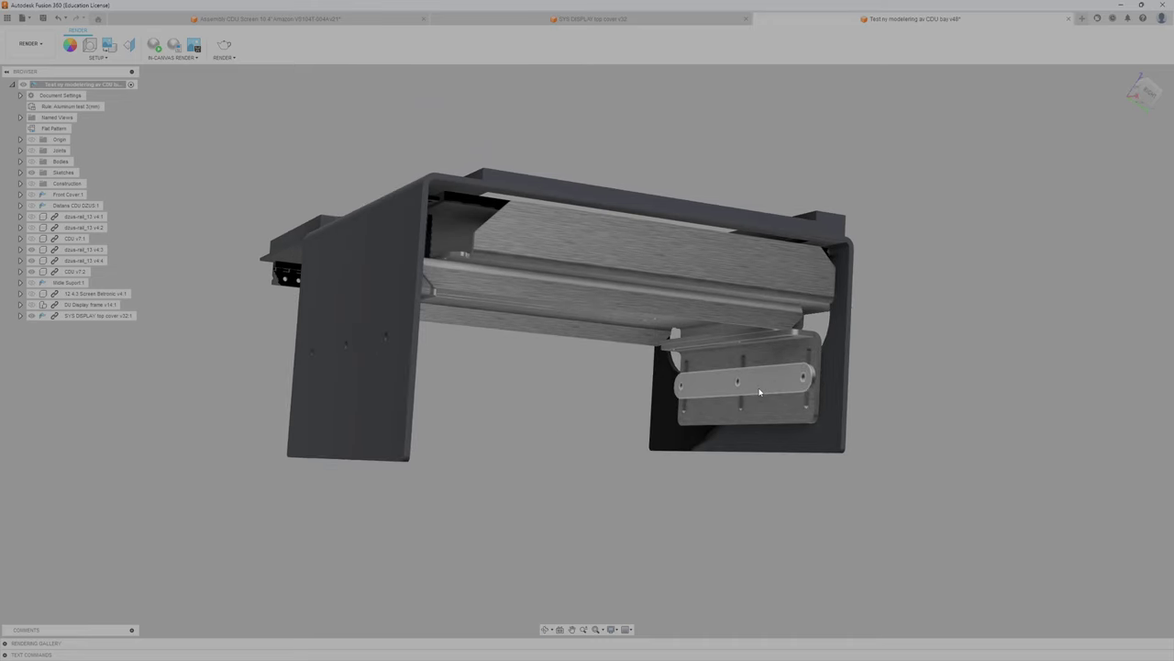
scroll(768, 383, "up", 5)
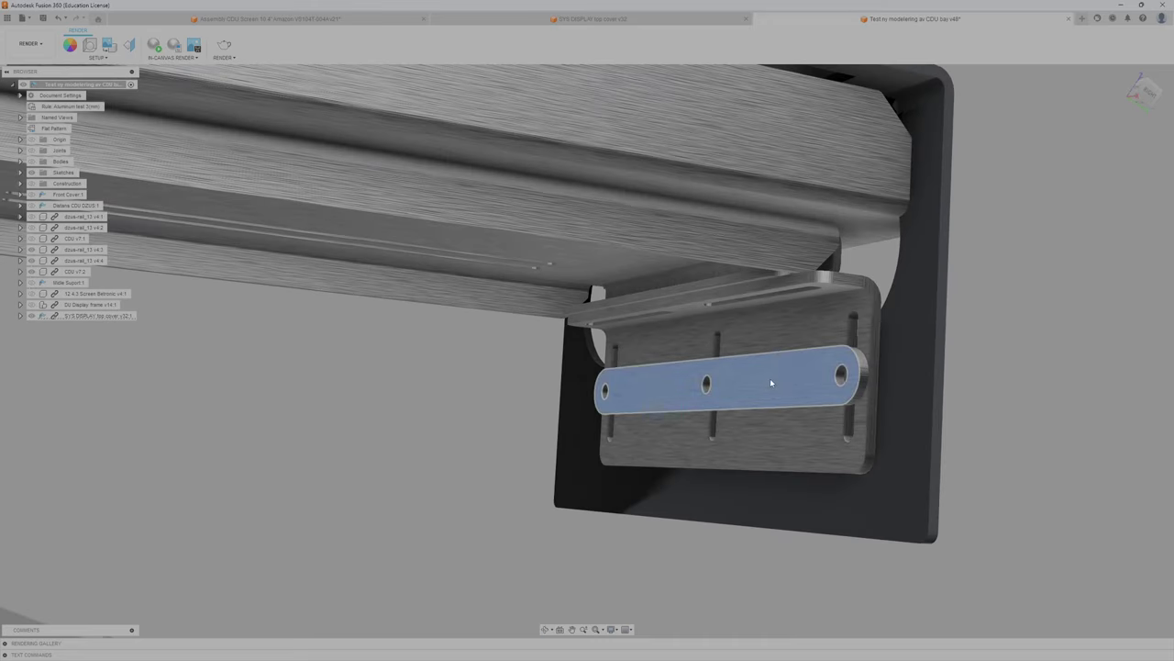
scroll(791, 379, "down", 1)
middle_click_drag(787, 376, 997, 343)
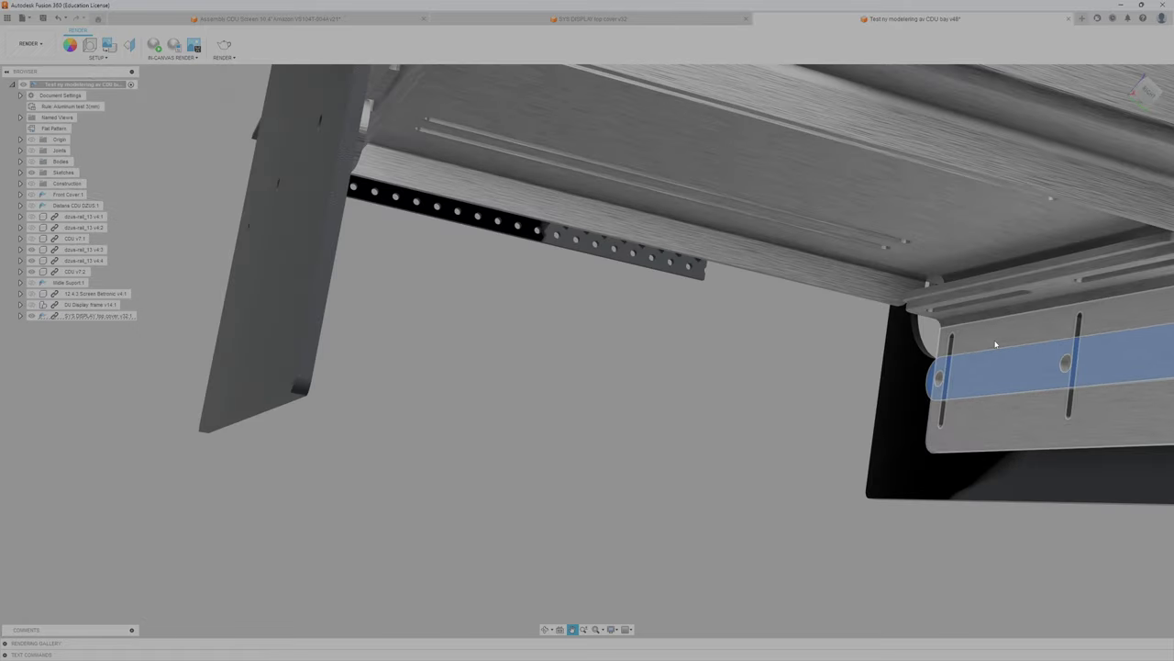
middle_click_drag(817, 360, 446, 324, "shift")
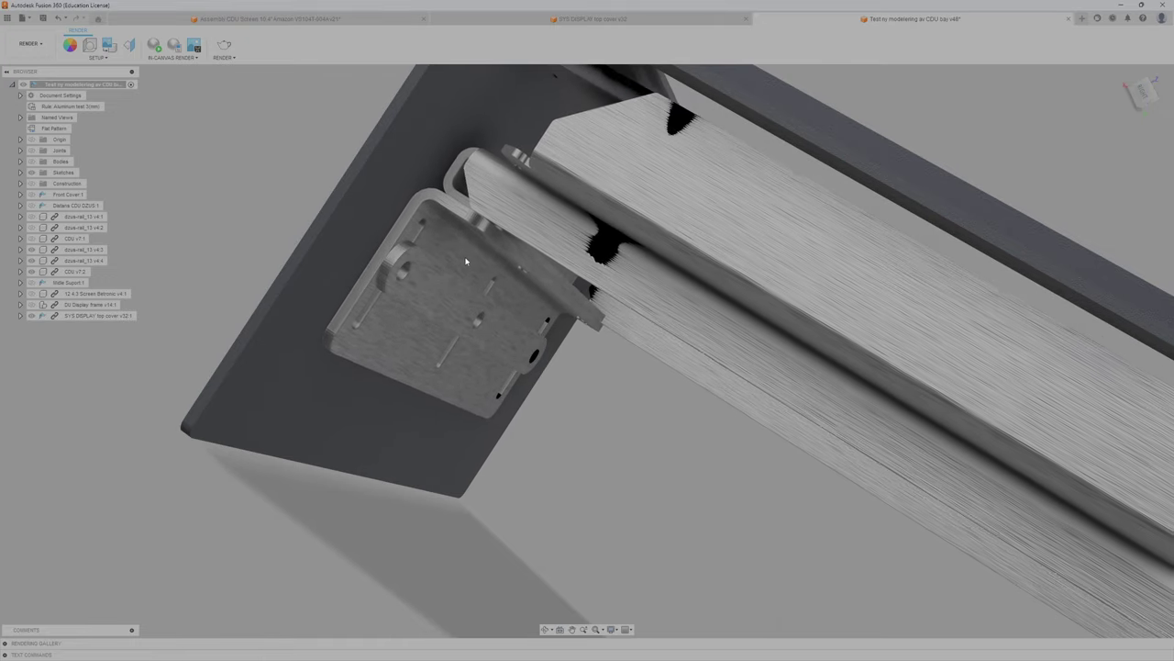
middle_click_drag(483, 255, 545, 177, "shift")
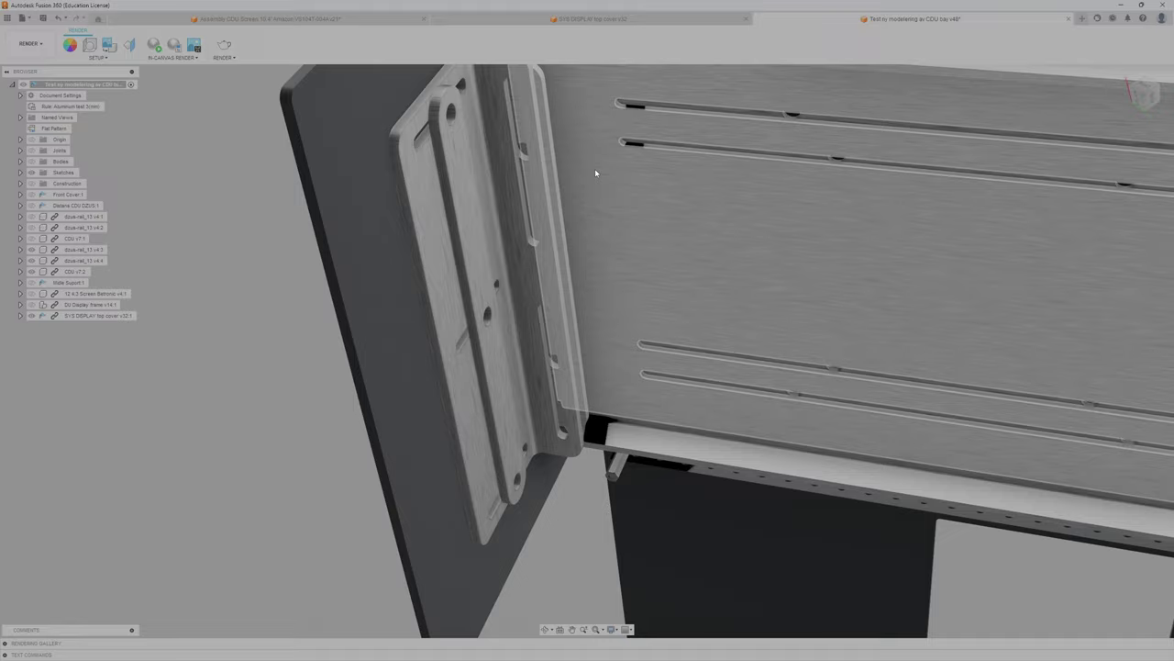
Slide the rear screen mount sideways in the bay and check its adjustment against the long slots and the cover opening
mouse_move(596, 171)
left_mouse_down()
mouse_move(603, 210)
mouse_move(609, 162)
left_mouse_up()
middle_click_drag(608, 165, 627, 124, "shift")
scroll(633, 137, "down", 5)
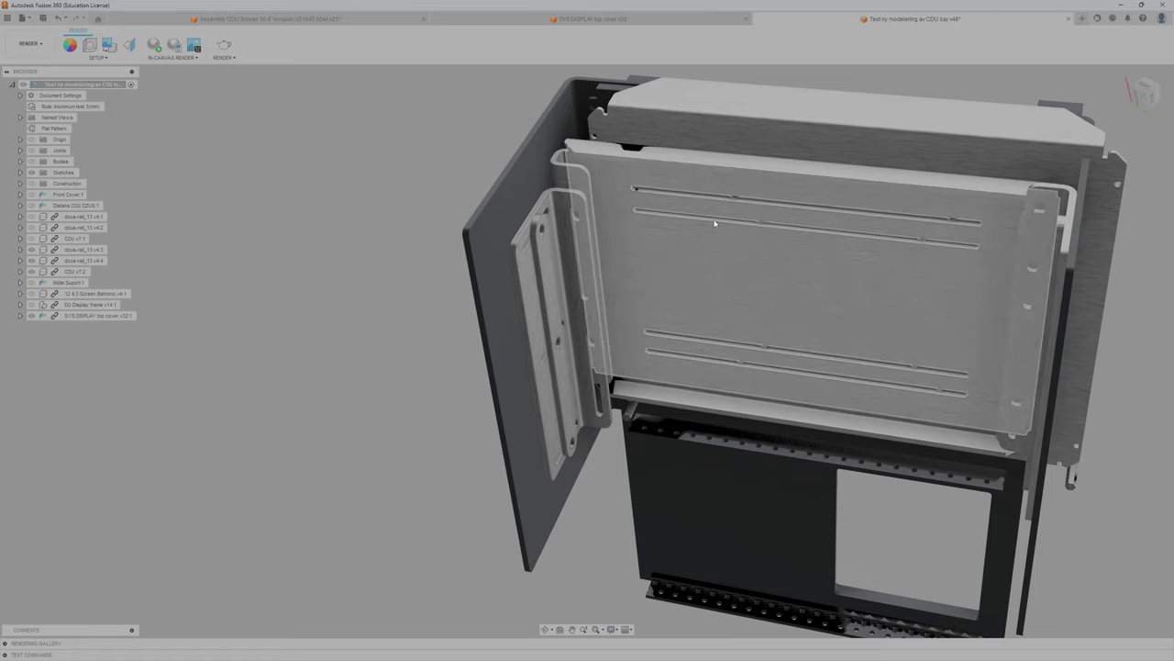
scroll(715, 223, "down", 2)
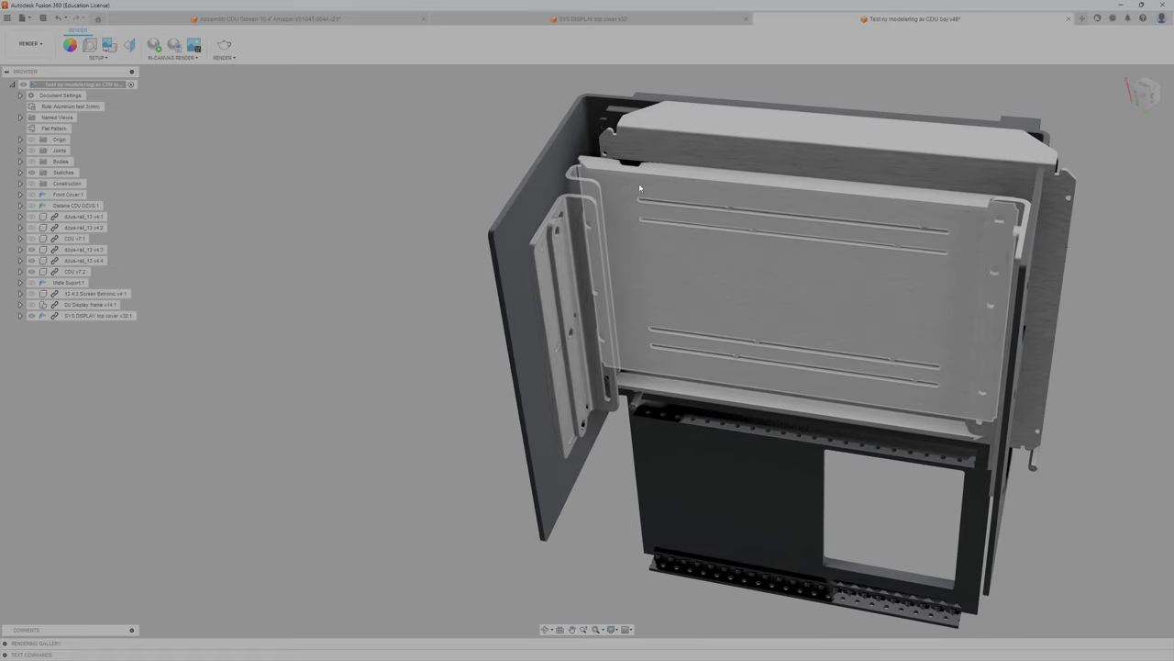
middle_click_drag(641, 188, 664, 147, "shift")
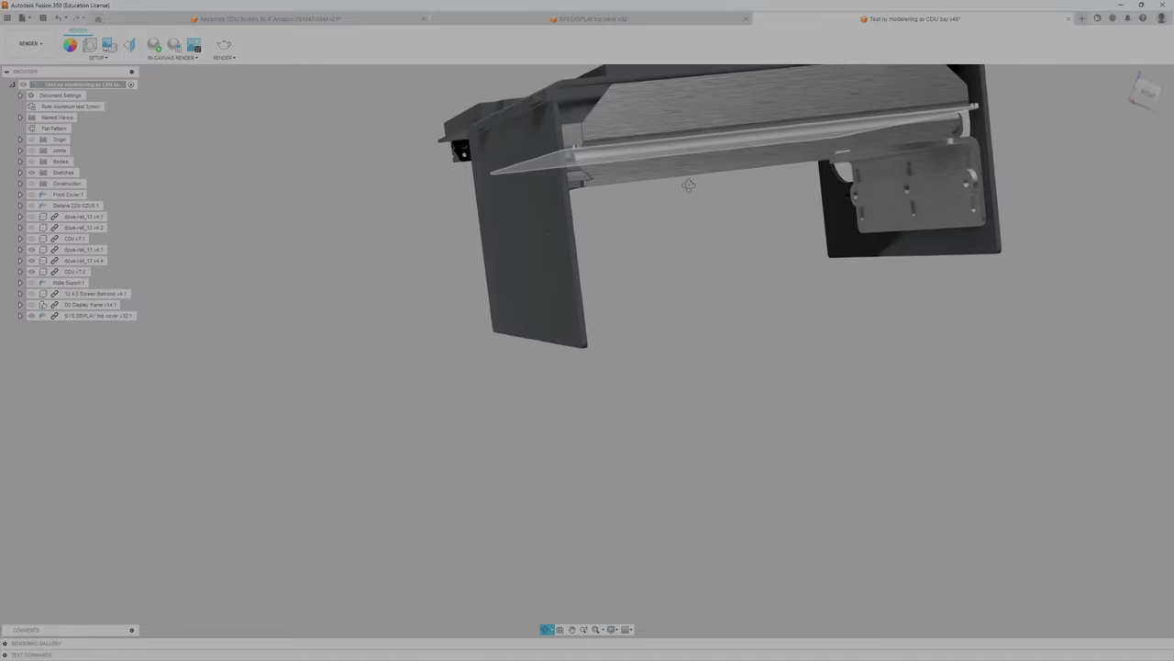
middle_click_drag(689, 184, 645, 349, "shift")
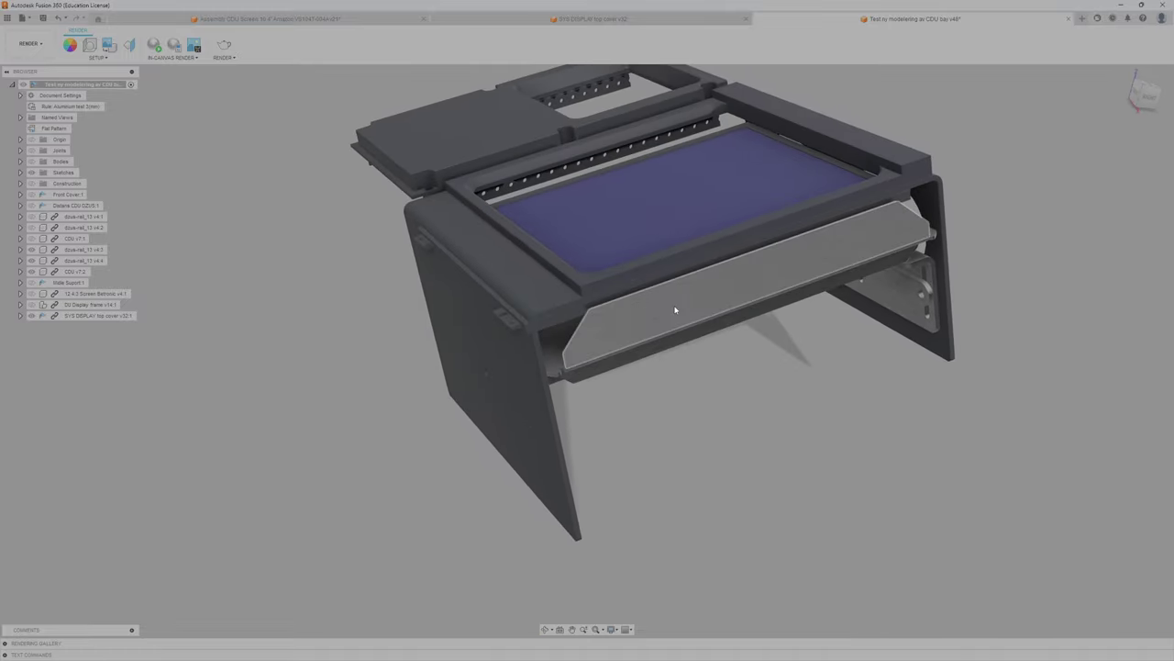
Switch to the SYS DISPLAY top cover document and inspect the cover and its mounted screen assembly from below and in the home view
left_click(552, 24)
middle_click_drag(668, 404, 607, 295, "shift")
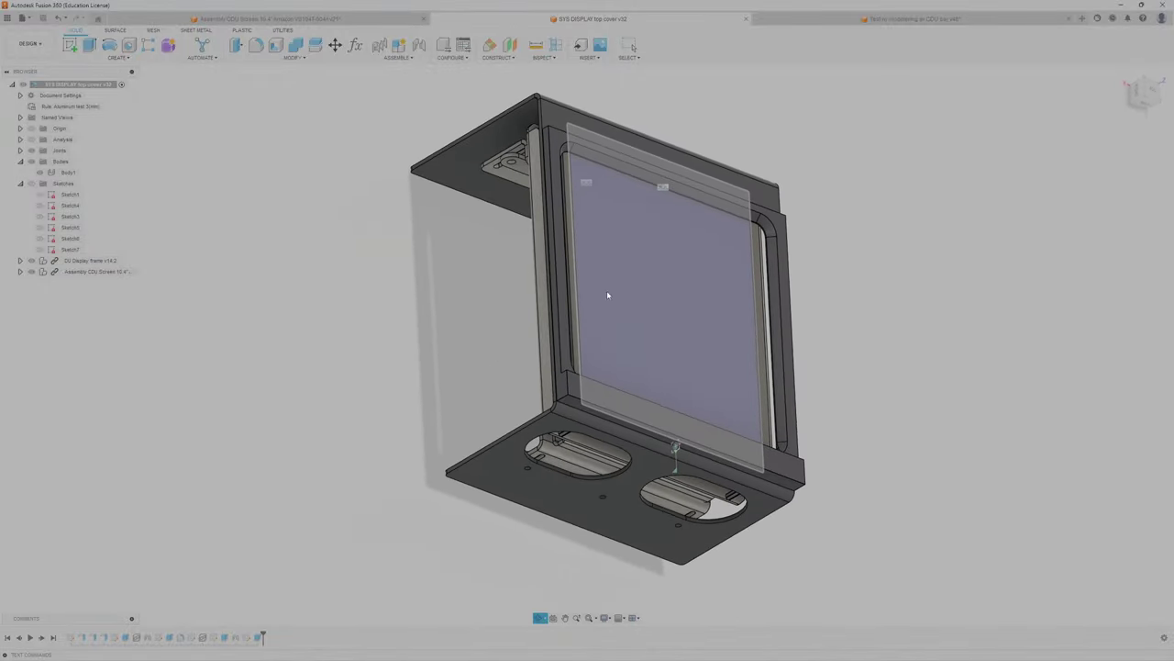
middle_click_drag(621, 417, 673, 301, "shift")
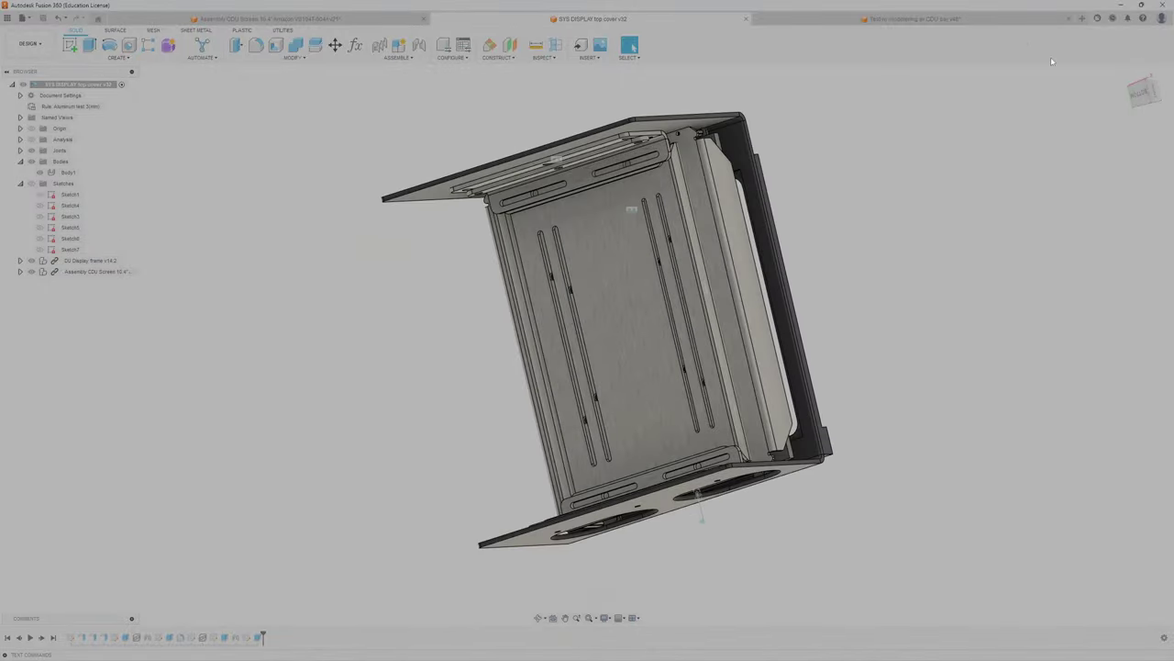
left_click(1127, 74)
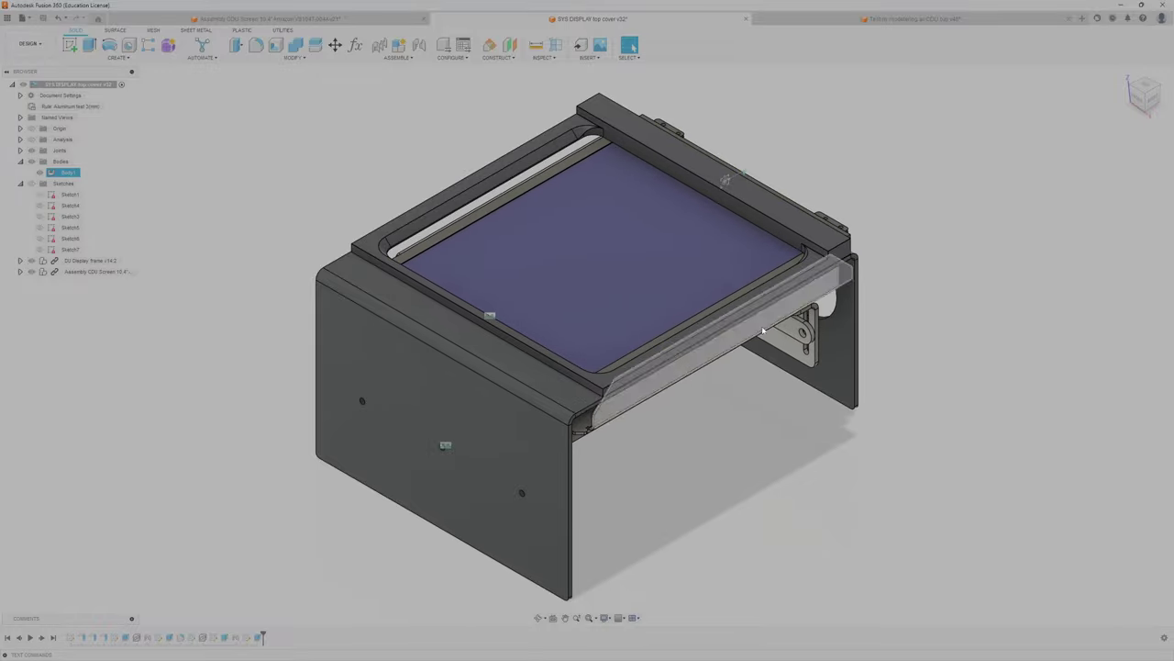
Slide the screen and its rear mount sideways beneath the top cover and view the adjustment from below
middle_click_drag(763, 330, 633, 46, "shift")
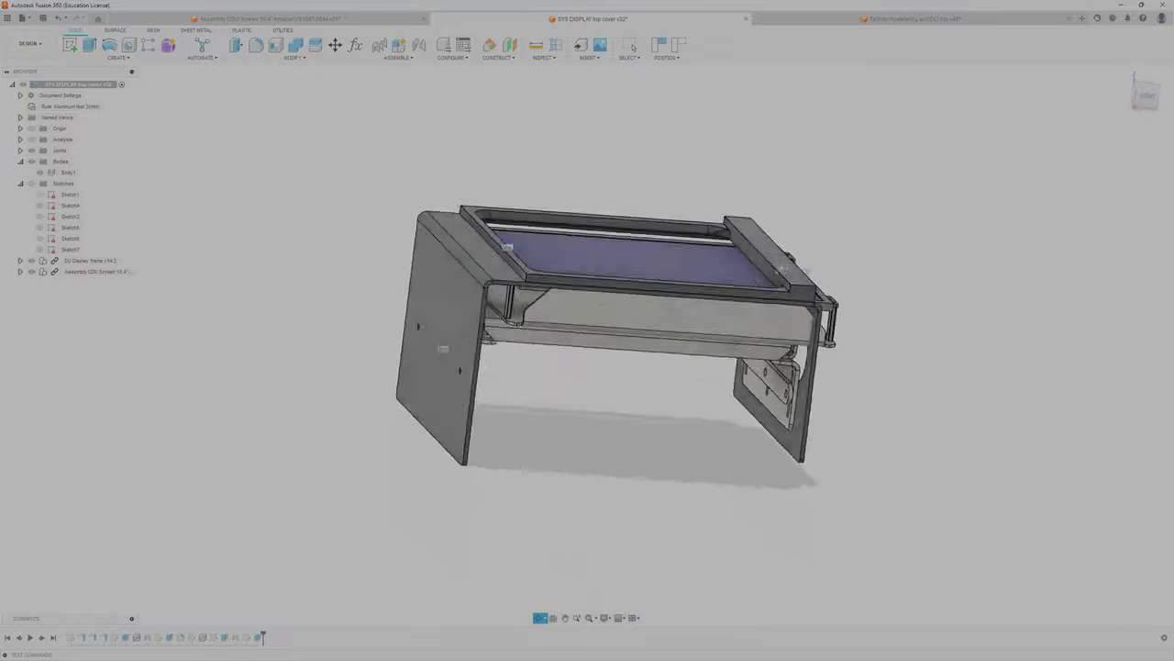
middle_click_drag(507, 246, 743, 390, "shift")
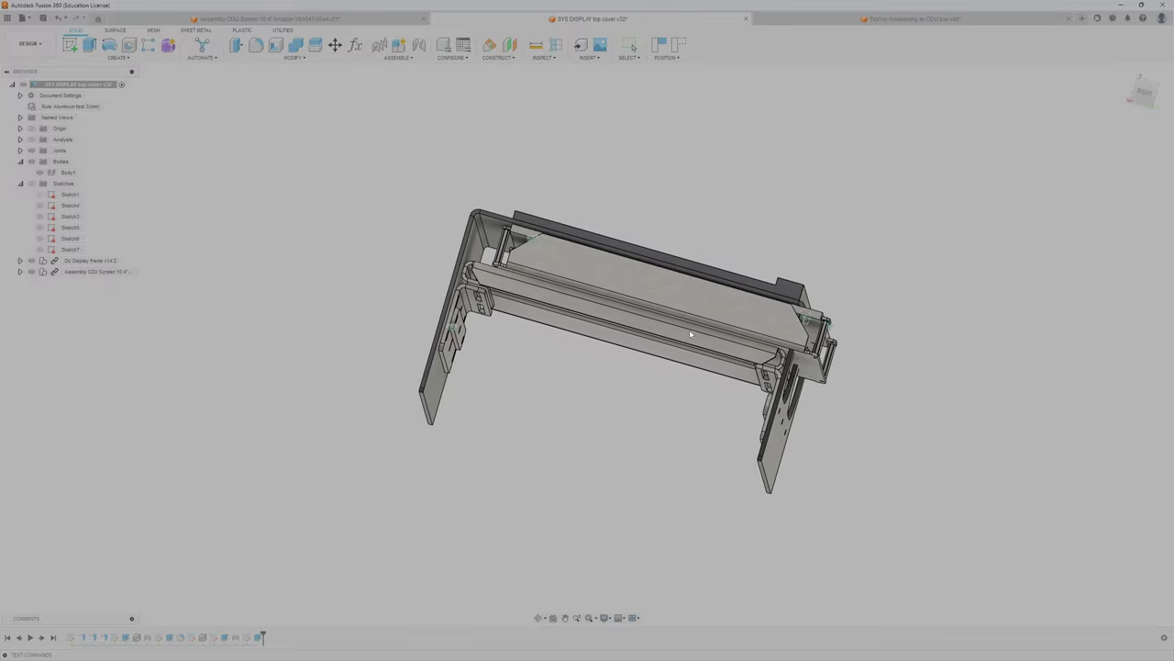
middle_click_drag(699, 357, 721, 365, "shift")
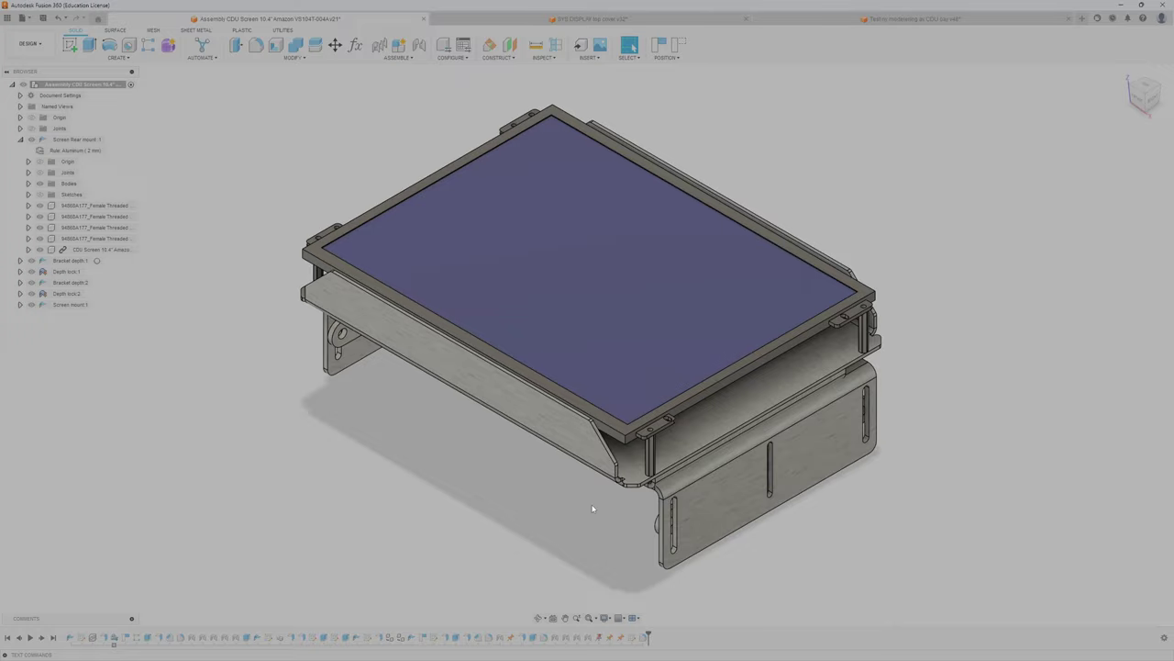
Switch to the Assembly CDU Screen 10.4" document and inspect how the screen, mount and depth brackets stack together
middle_click_drag(593, 480, 644, 453, "shift")
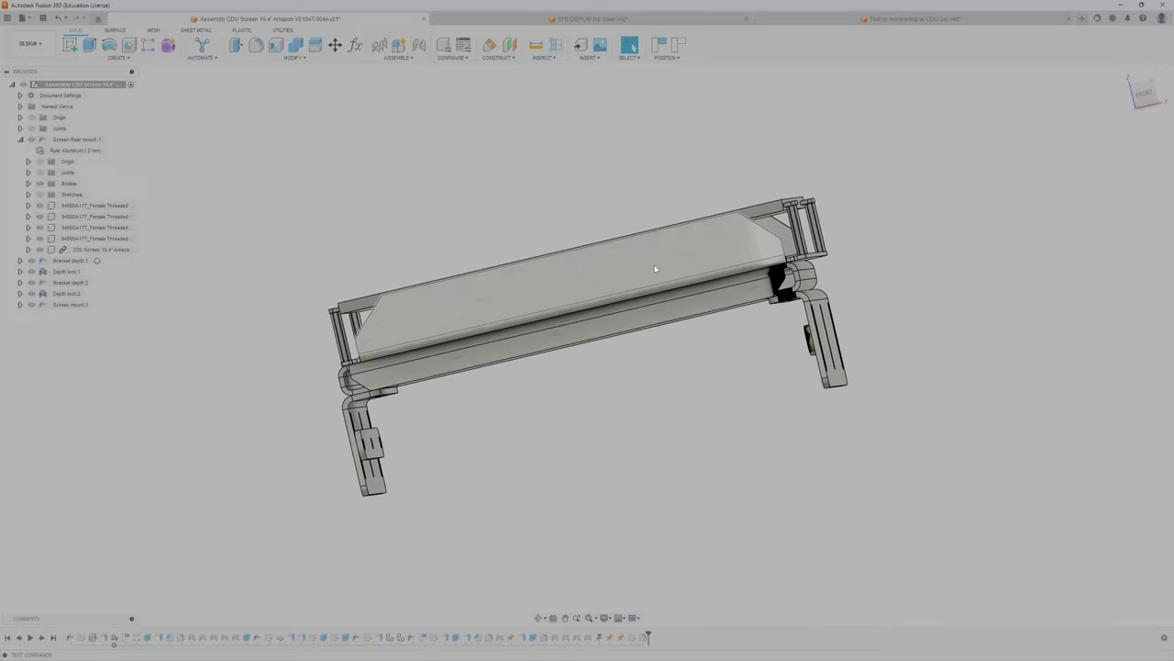
mouse_move(656, 266)
middle_mouse_down("shift")
mouse_move(659, 295)
mouse_move(655, 264)
middle_mouse_up("shift")
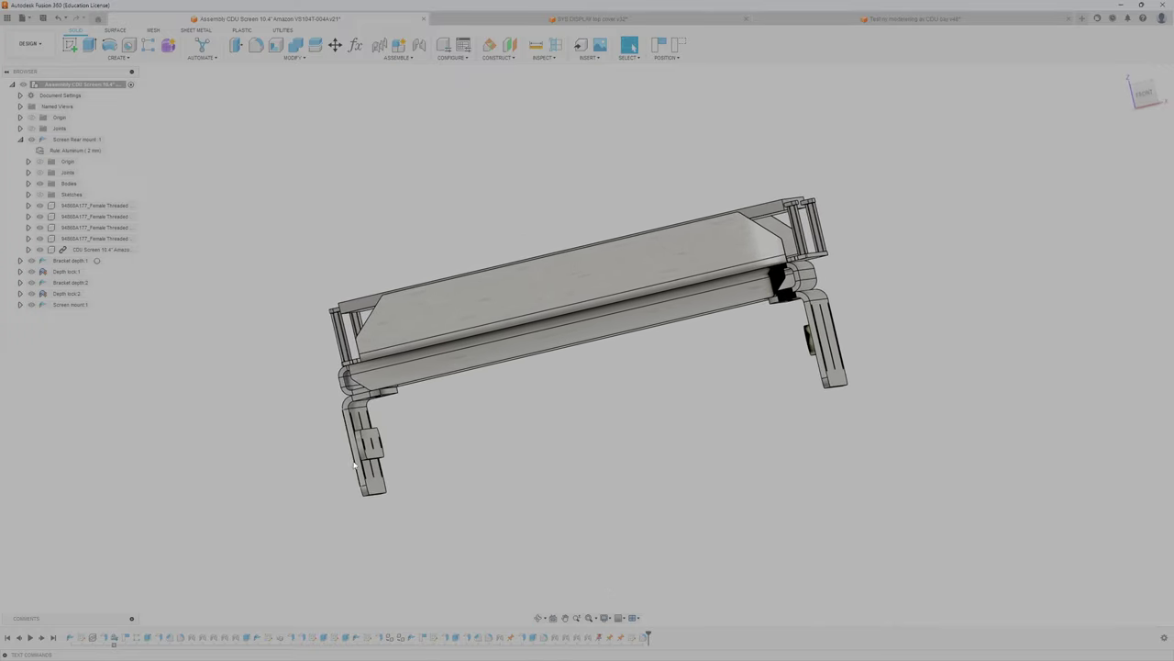
middle_click_drag(755, 363, 808, 279, "shift")
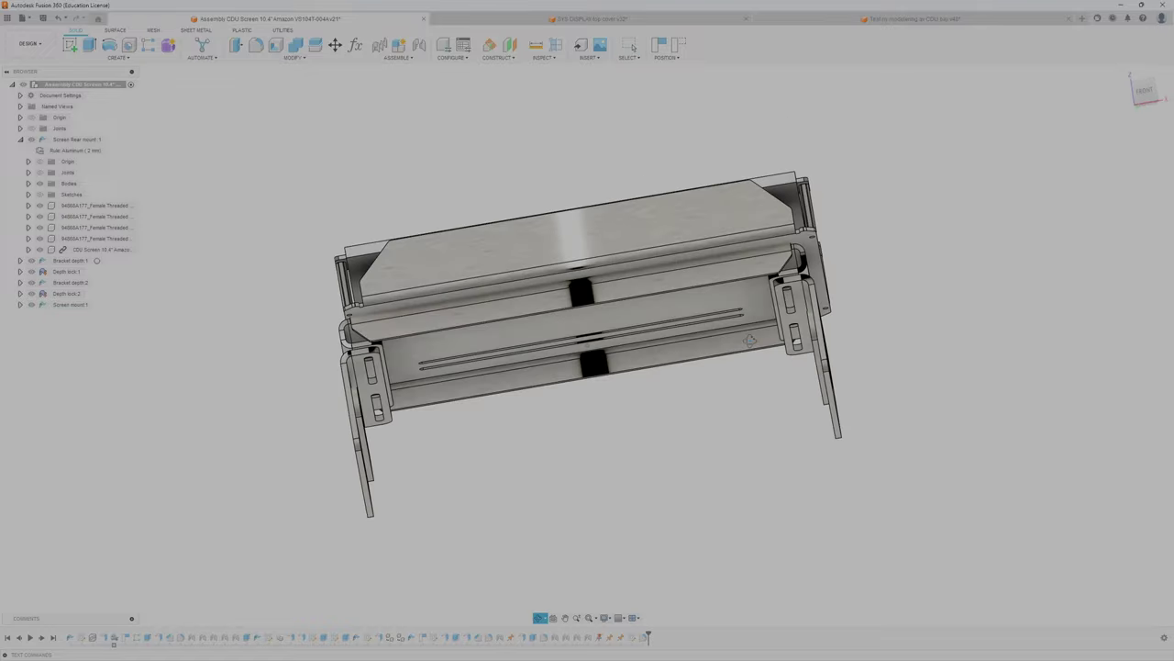
scroll(807, 279, "up", 2)
middle_click_drag(811, 327, 692, 202, "shift")
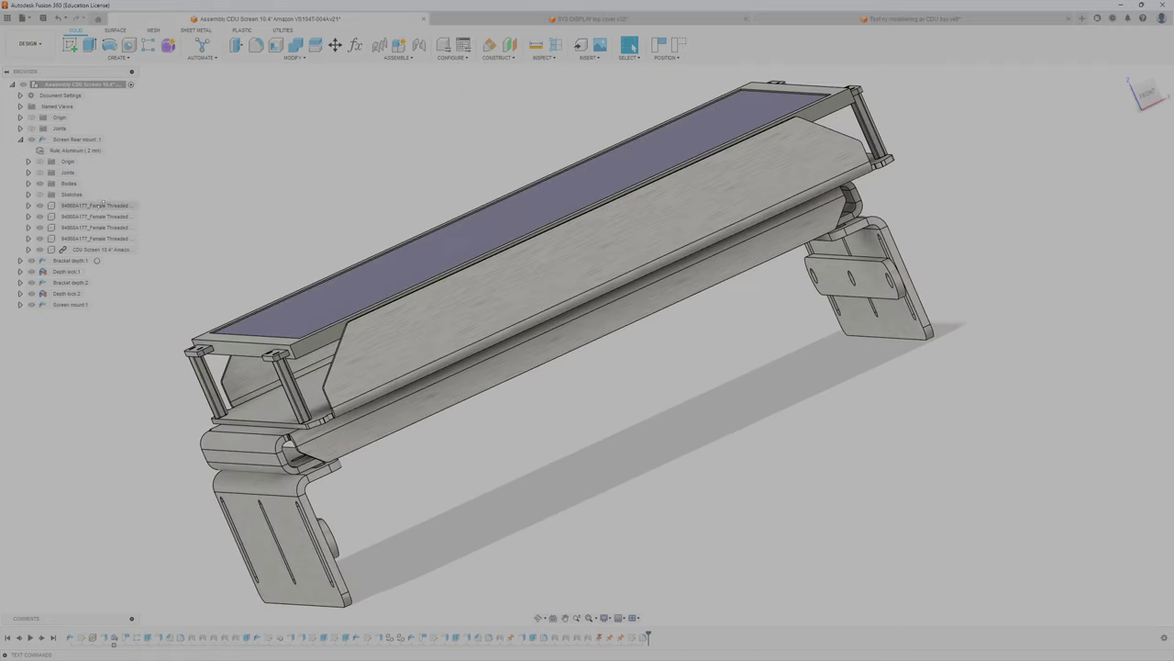
Hide the Screen mount component and examine the short slots in the underside of the screen's rear mount
left_click(31, 305)
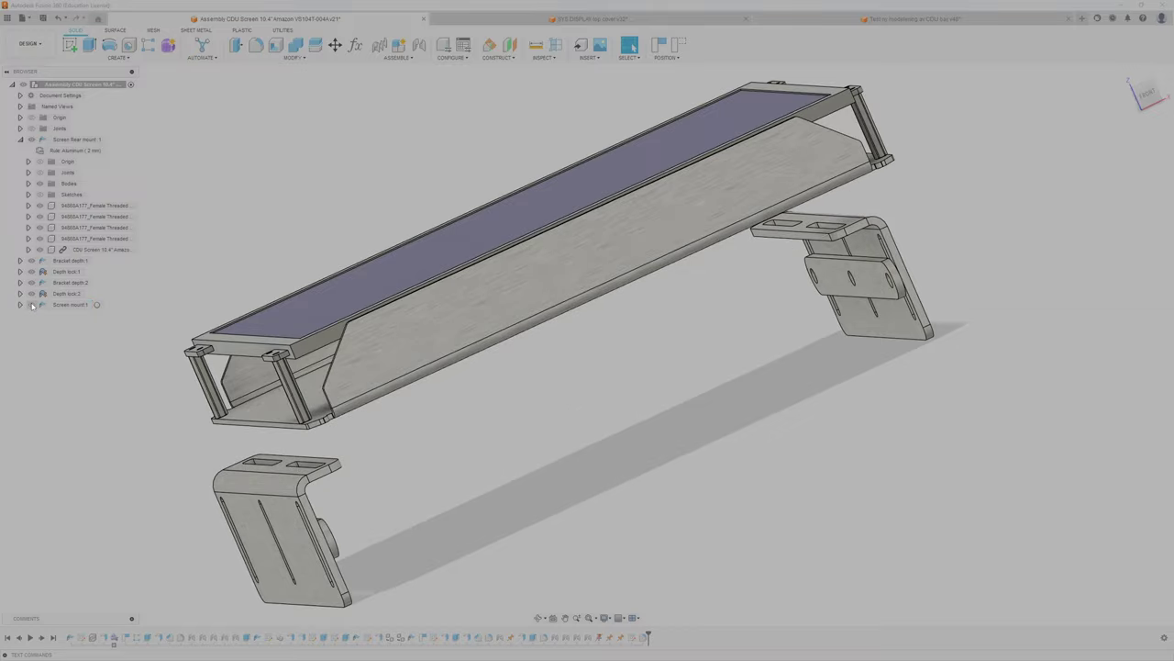
mouse_move(489, 367)
middle_mouse_down("shift")
mouse_move(465, 334)
mouse_move(467, 360)
middle_mouse_up("shift")
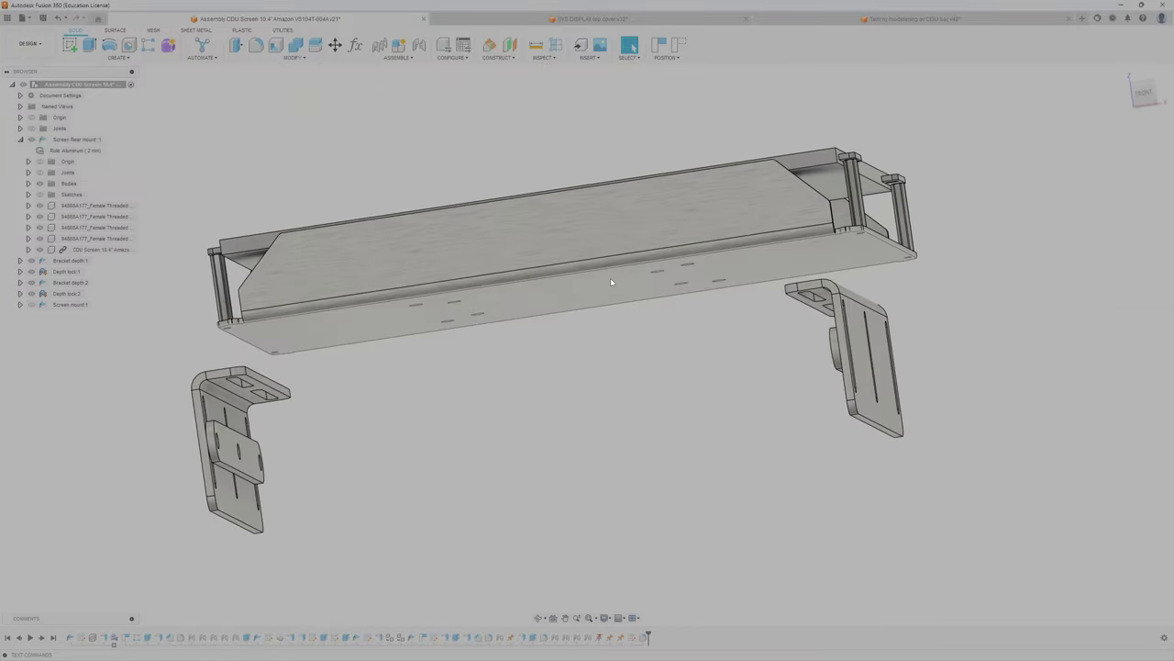
mouse_move(610, 282)
middle_mouse_down("shift")
mouse_move(611, 233)
mouse_move(600, 238)
mouse_move(613, 301)
mouse_move(606, 293)
mouse_move(588, 315)
mouse_move(763, 349)
mouse_move(745, 352)
mouse_move(603, 289)
middle_mouse_up("shift")
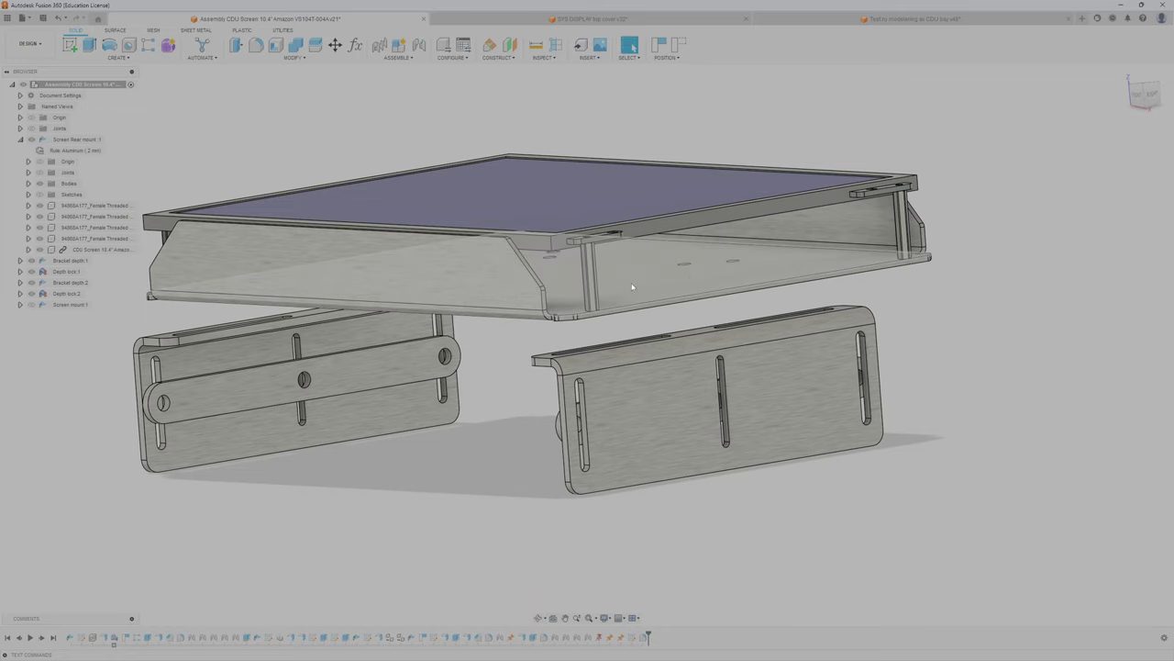
middle_click_drag(669, 287, 456, 302, "shift")
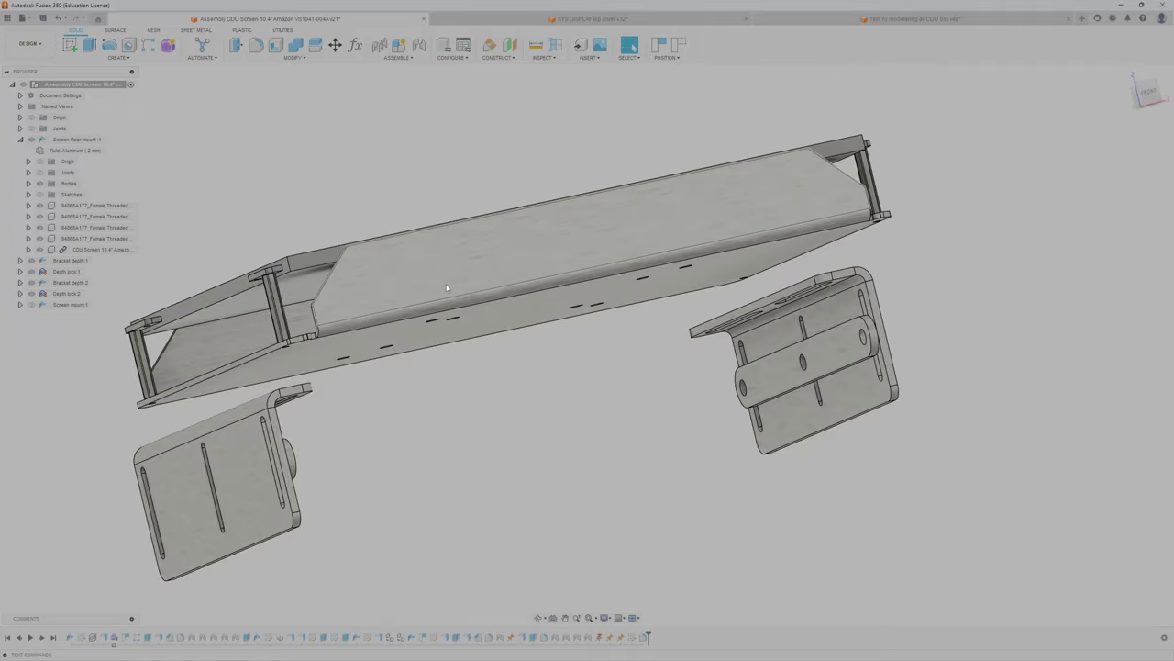
Show the Screen mount component again and hide Screen Rear mount to expose the mount's long adjustment slots
left_click(31, 306)
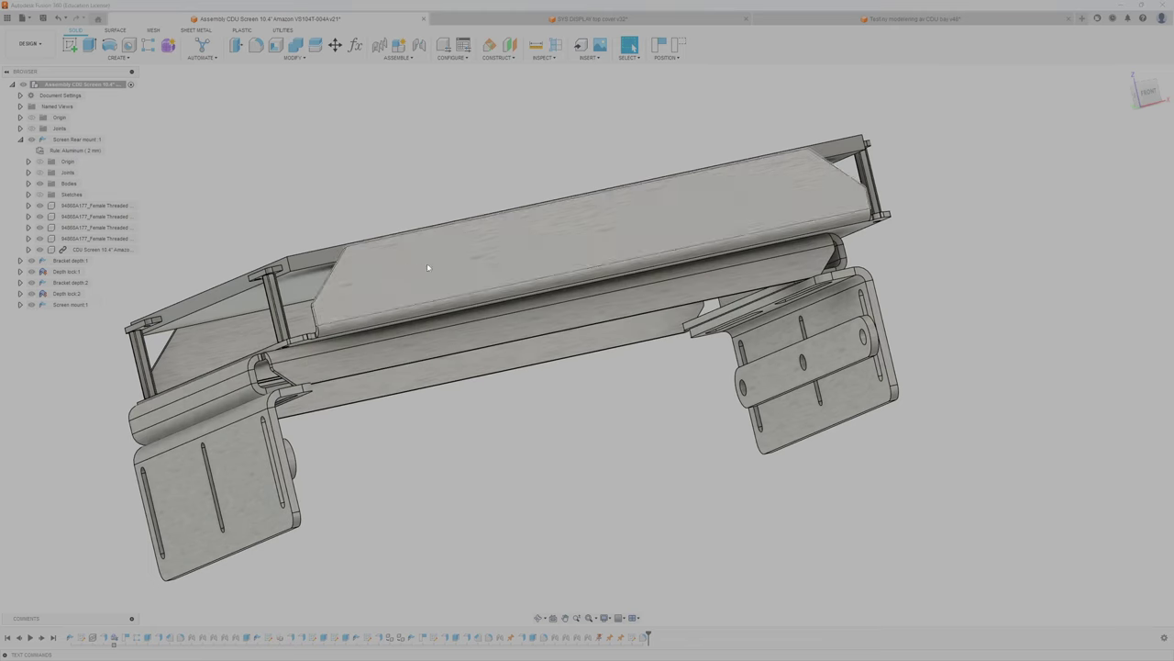
left_click(31, 140)
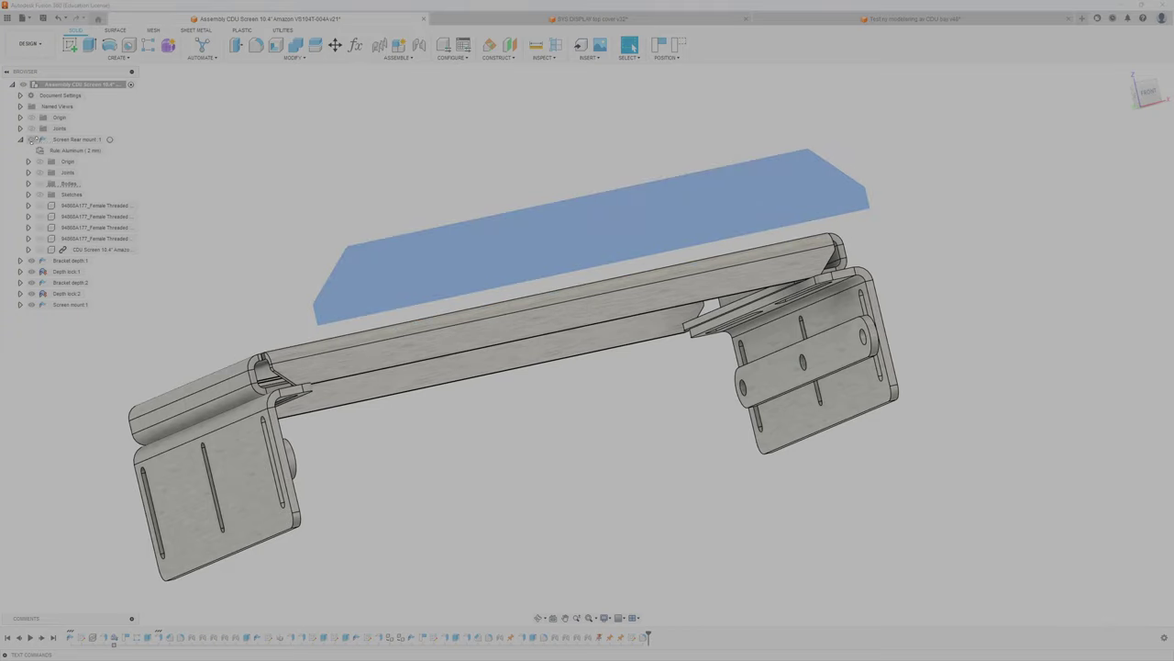
middle_click_drag(342, 250, 356, 283, "shift")
middle_click_drag(431, 341, 431, 184, "shift")
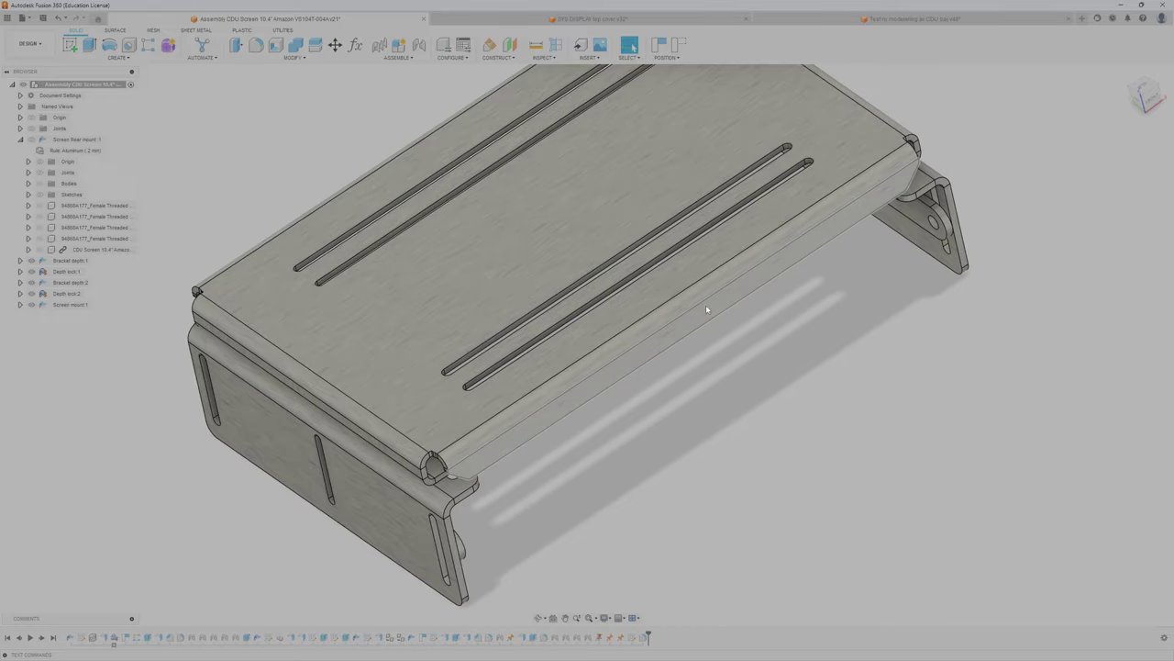
middle_click_drag(715, 316, 584, 330, "shift")
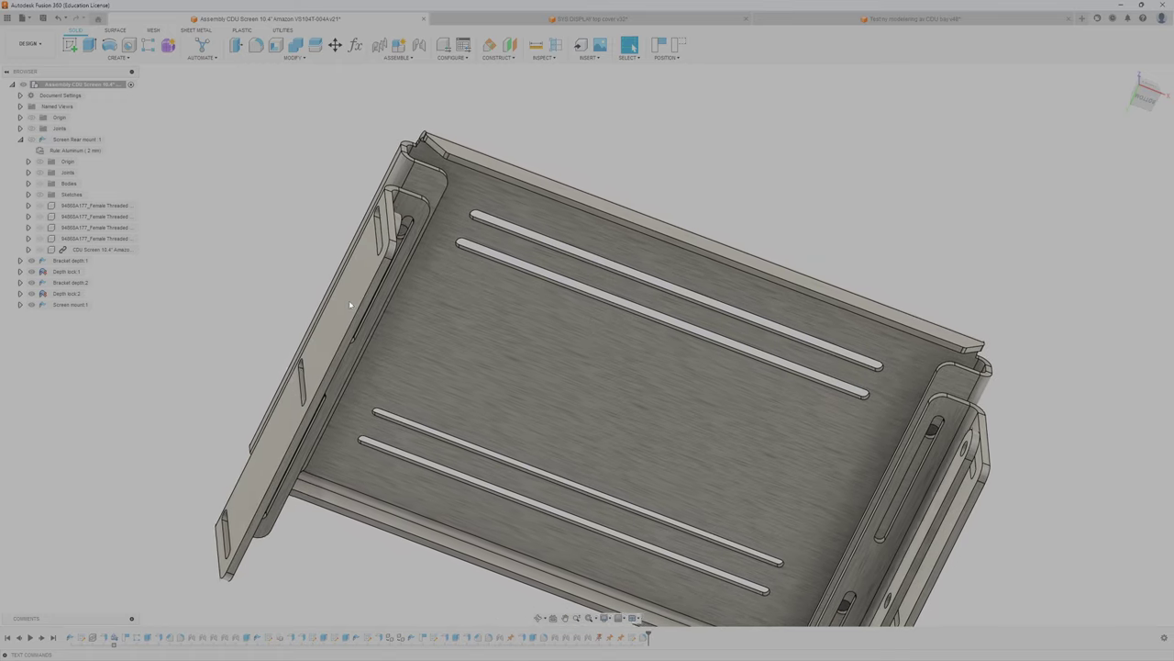
Slide the screen mount over the two depth brackets in both directions to test its adjustment
middle_click_drag(873, 458, 437, 523, "shift")
left_click_drag(437, 523, 440, 523)
middle_click_drag(441, 528, 446, 526, "shift")
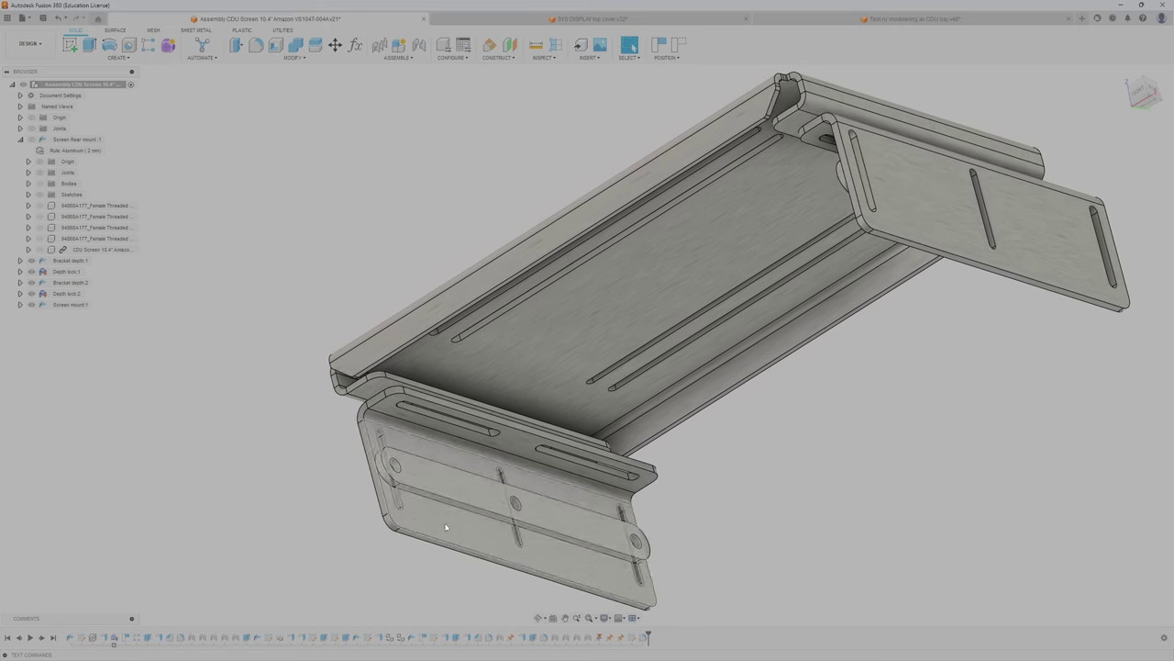
middle_click_drag(377, 397, 528, 355, "shift")
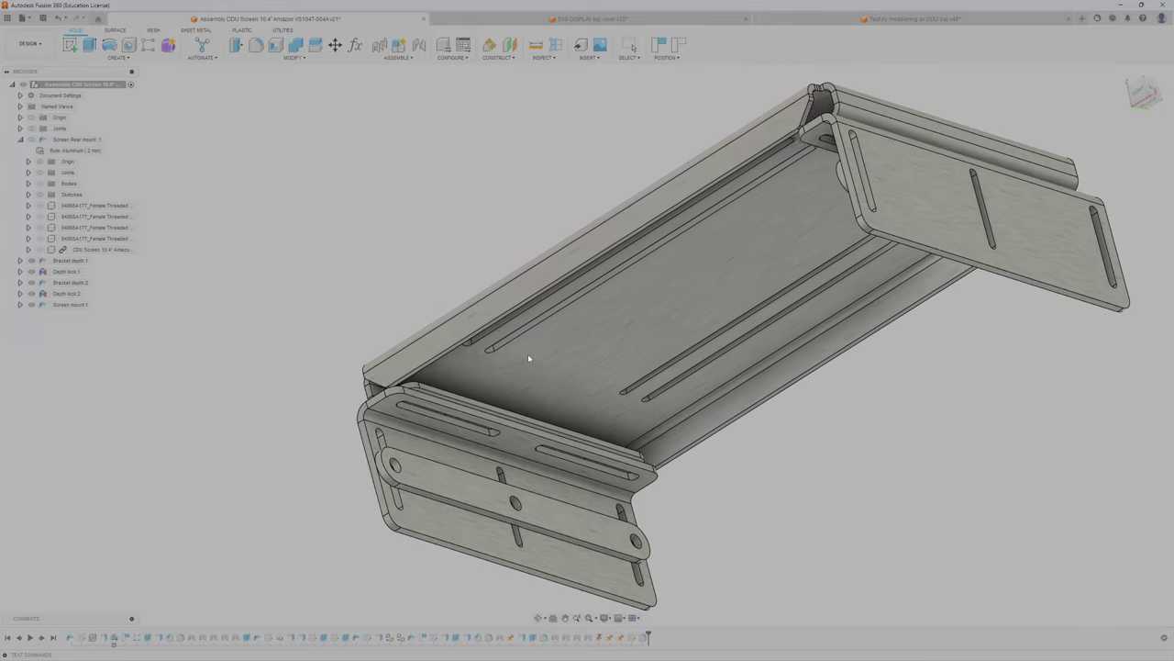
left_click_drag(560, 384, 514, 391)
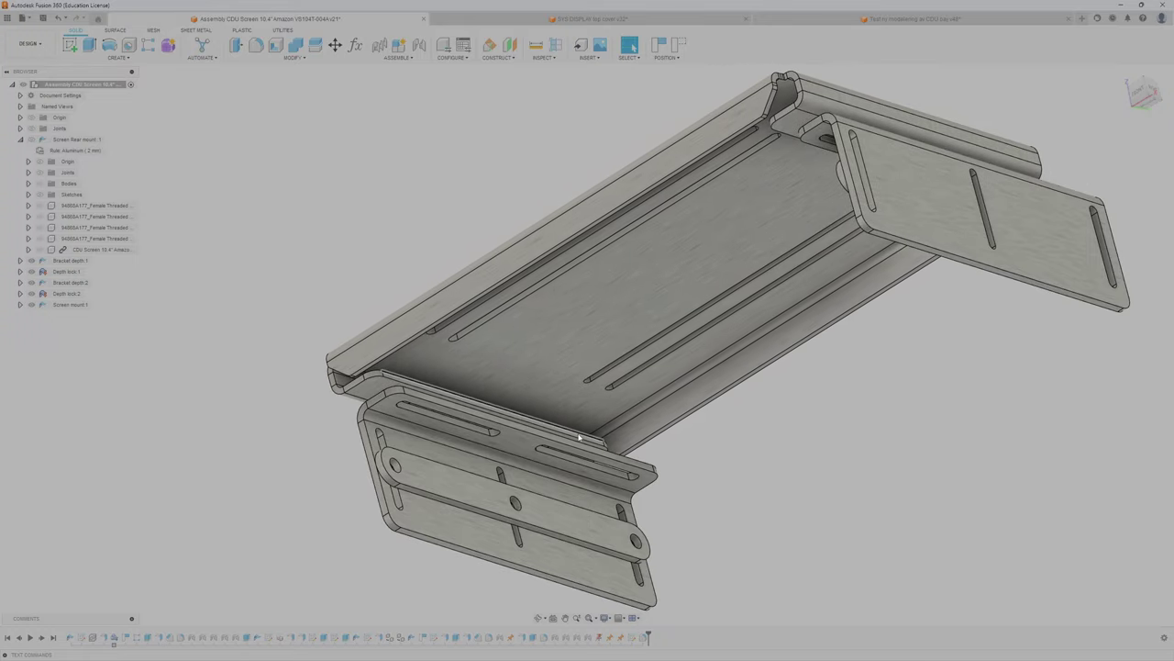
Show the Screen Rear mount component with its screen again and view the complete assembly
middle_click_drag(604, 448, 653, 456, "shift")
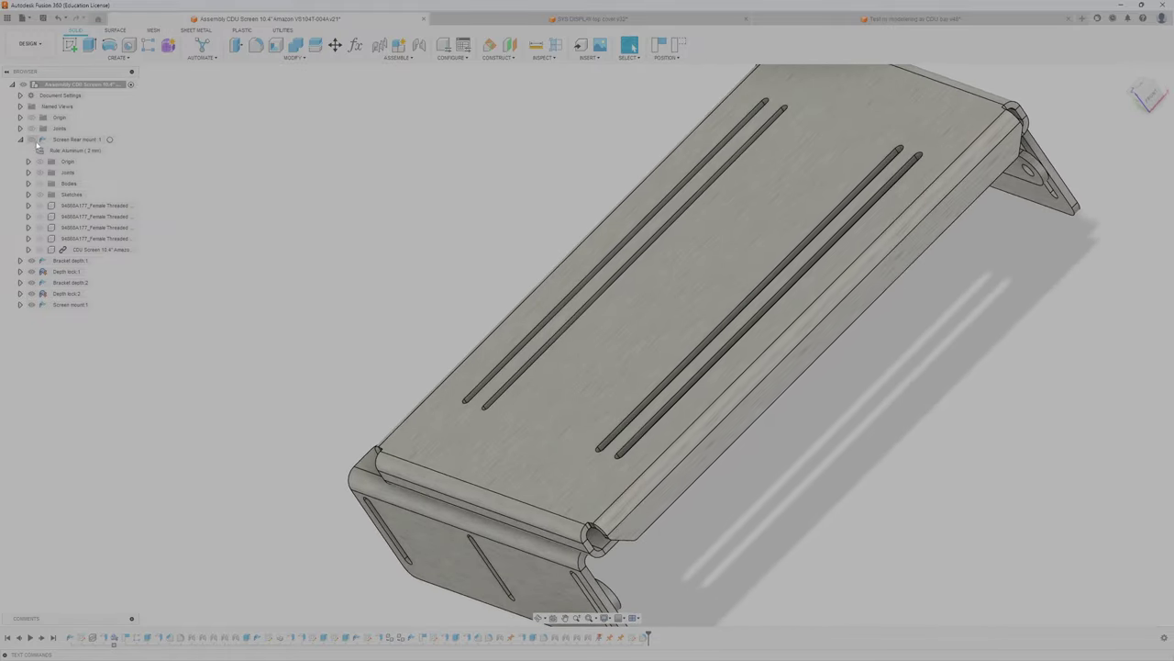
left_click(32, 139)
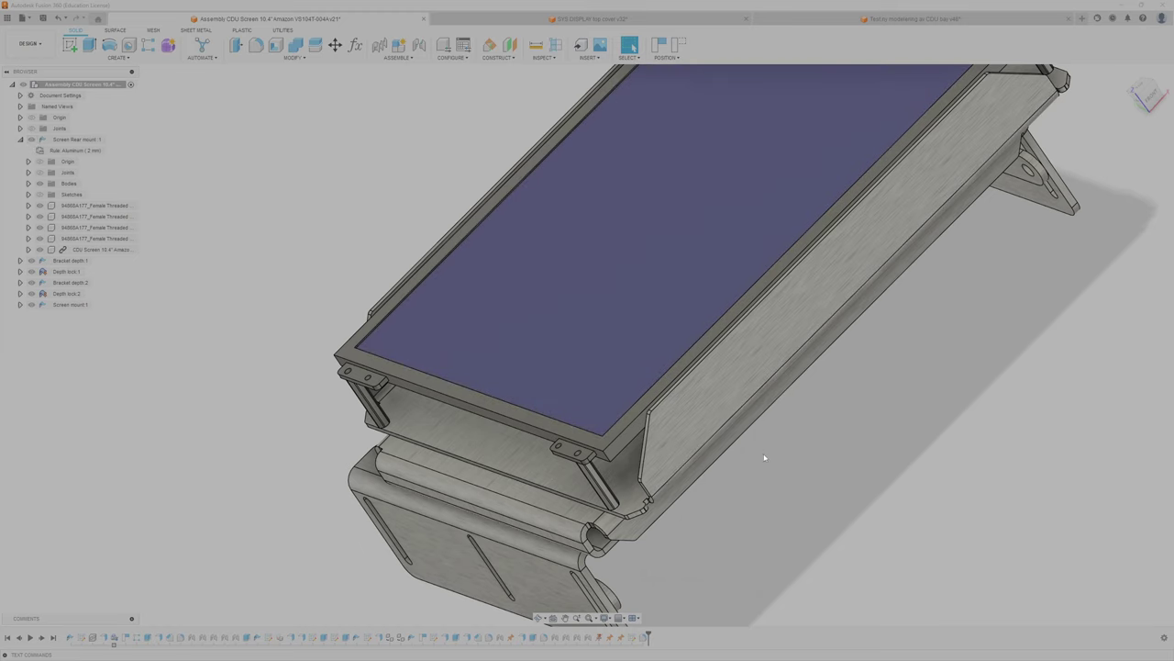
middle_click_drag(798, 449, 762, 397, "shift")
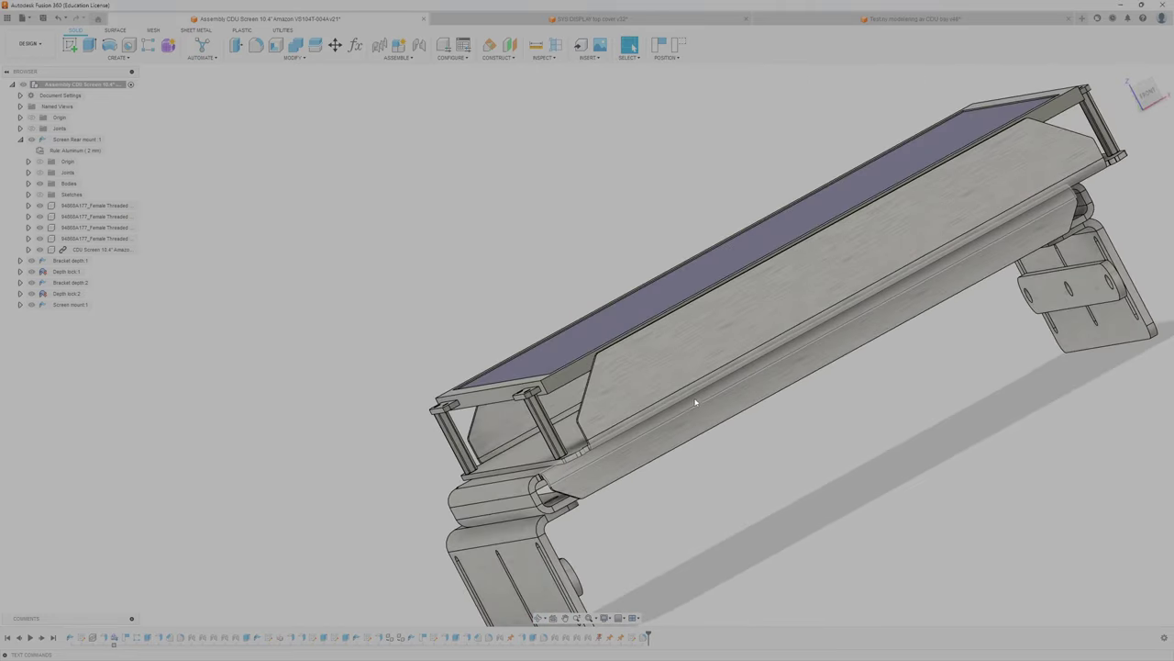
Examine the threaded standoffs that hold the screen above its rear mount
scroll(554, 450, "up", 5)
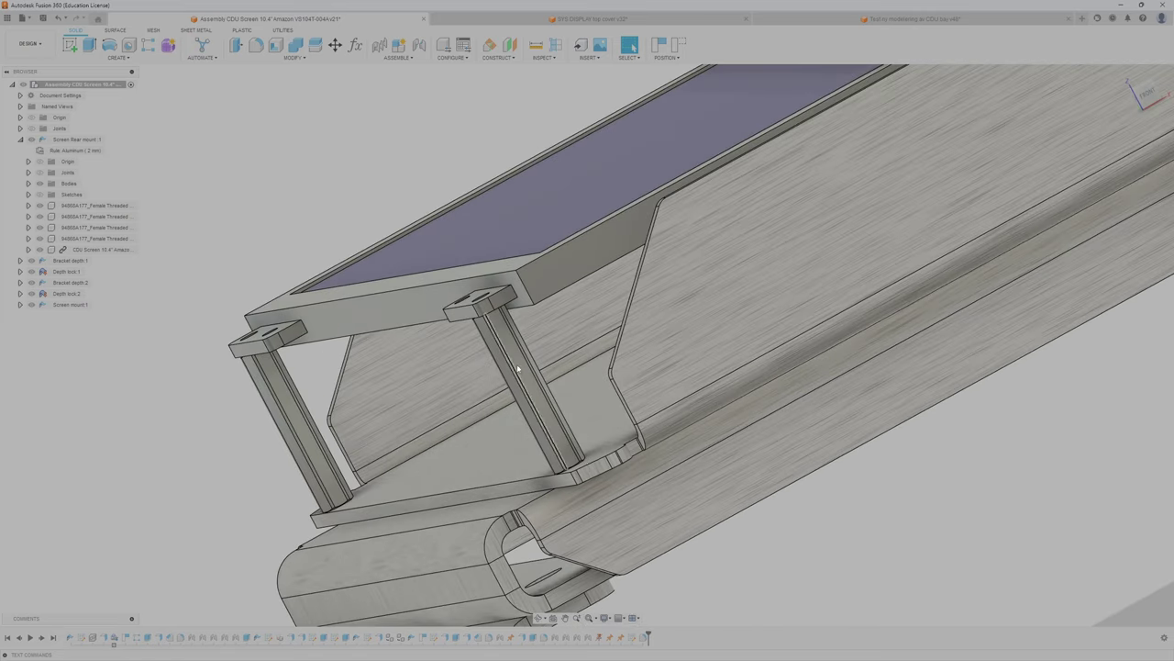
scroll(558, 419, "down", 3)
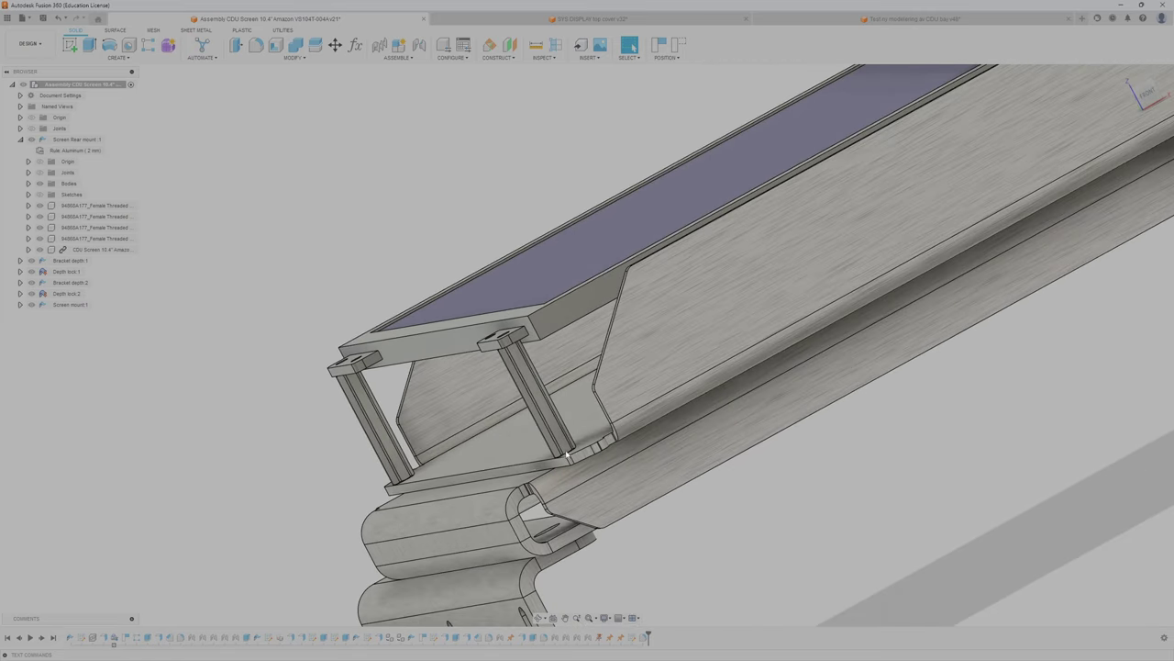
middle_click_drag(598, 411, 590, 434, "shift")
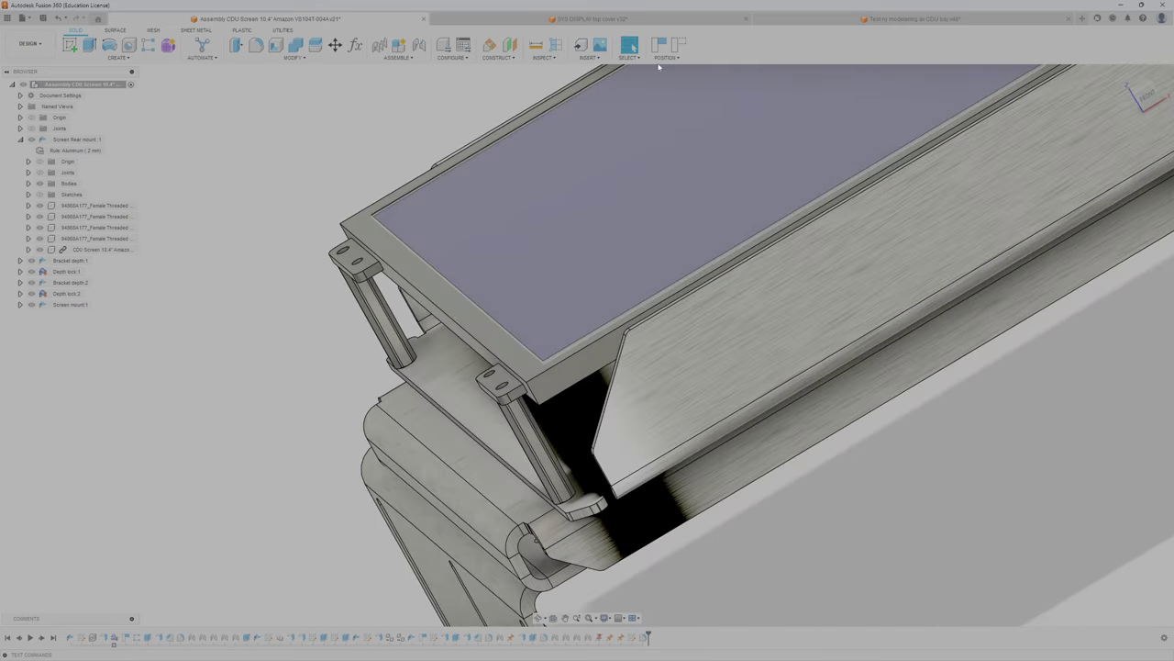
Switch to the CDU bay design and show its bodies, Front Cover, two hidden dzus rails, the second CDU and the side support
left_click(673, 19)
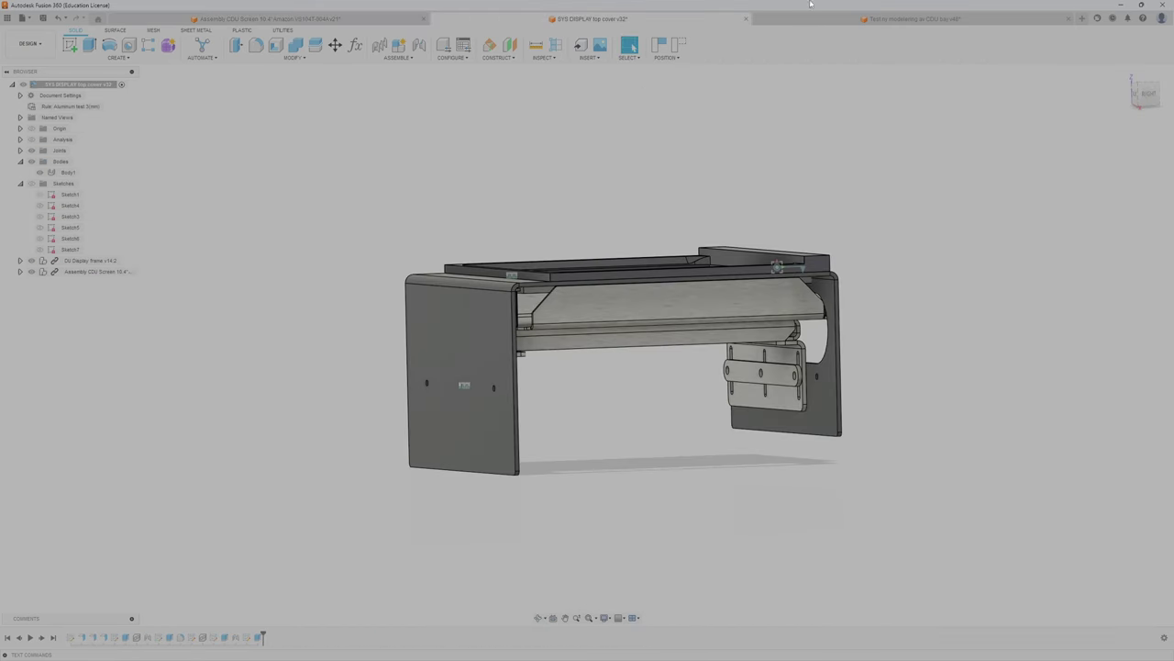
left_click(901, 20)
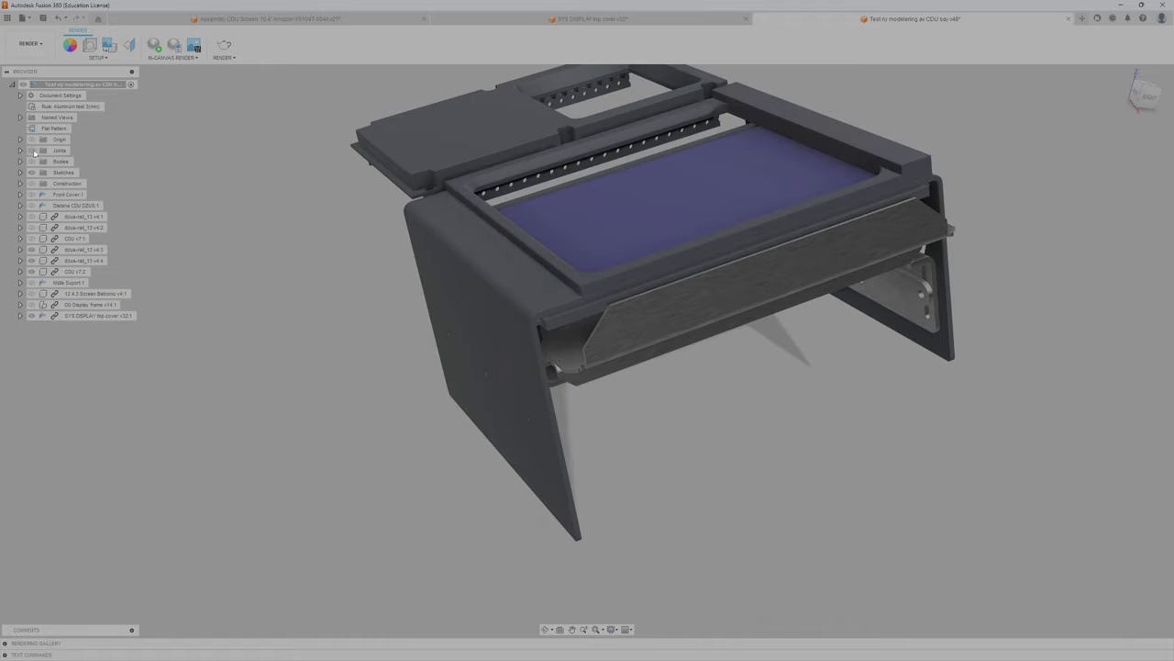
left_click(31, 162)
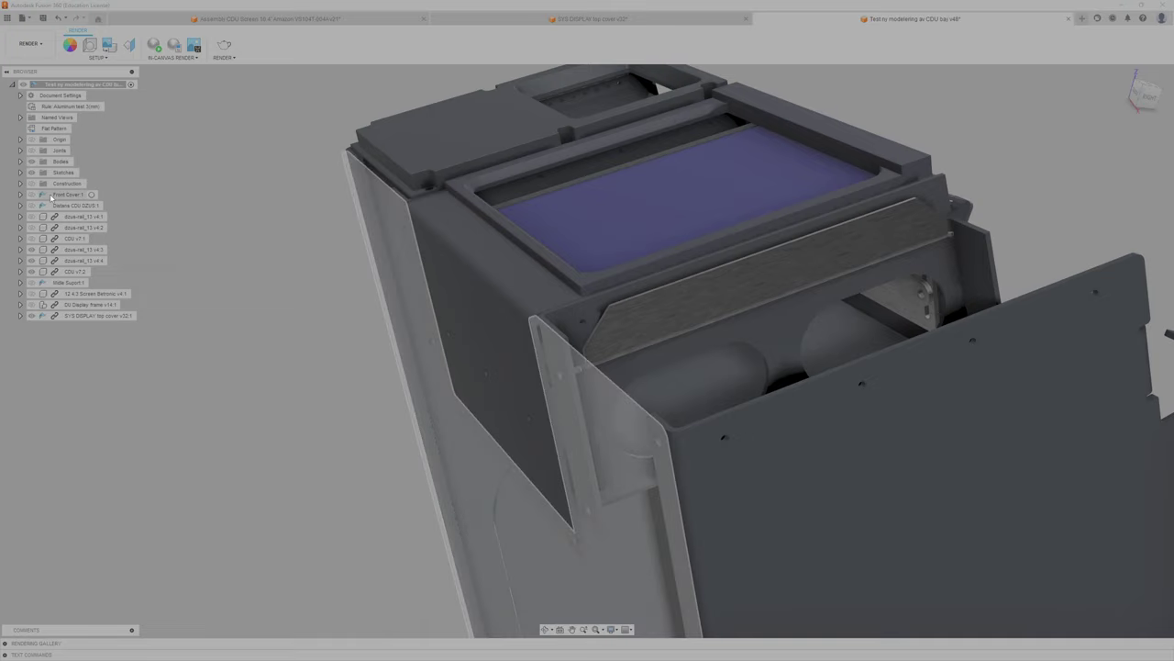
left_click(35, 195)
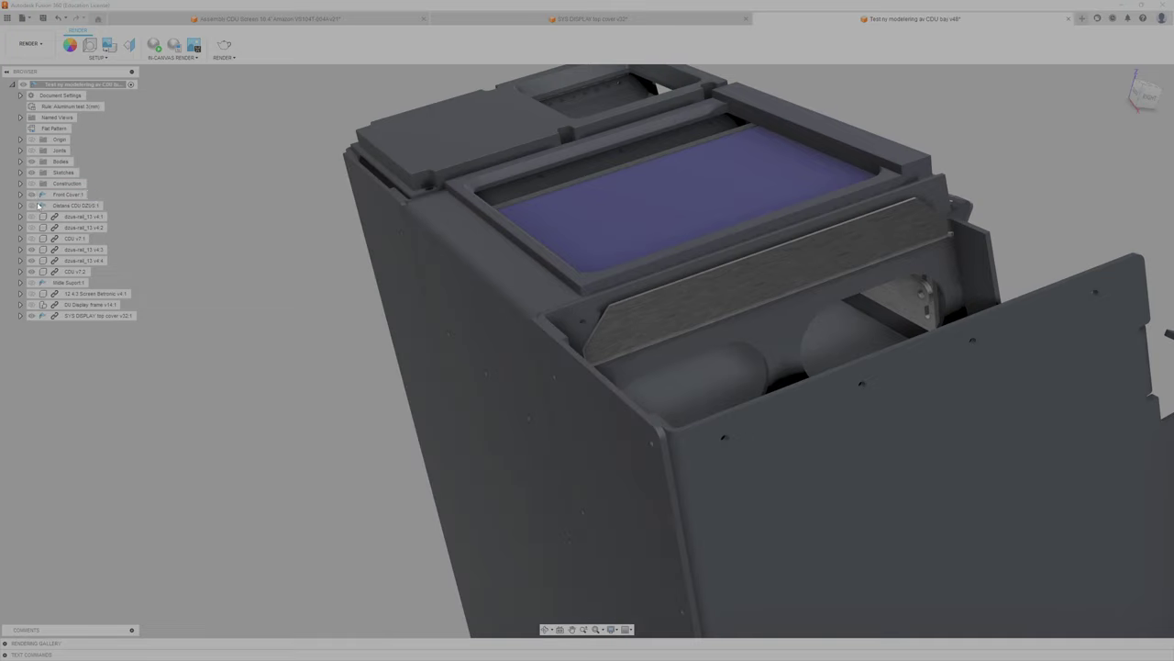
left_click(33, 206)
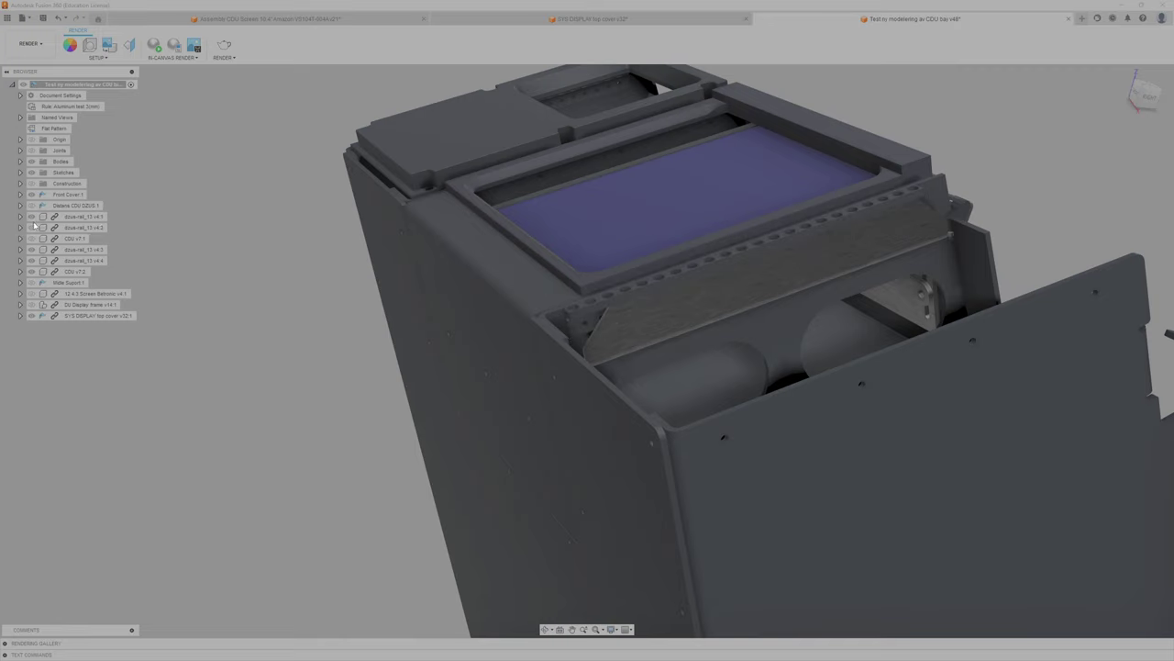
left_click(32, 240)
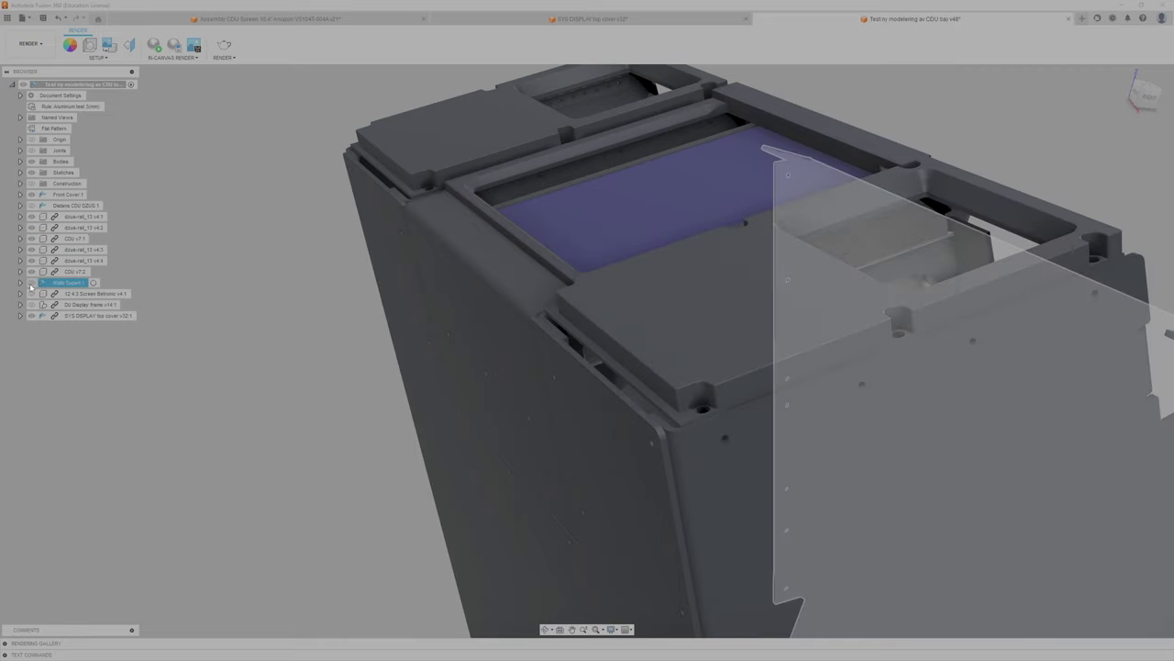
left_click(31, 284)
Move the display parts around the centre opening and pull the screen clear of the enclosure to test their free movement
middle_click_drag(402, 385, 444, 417, "shift")
middle_click_drag(595, 334, 435, 313)
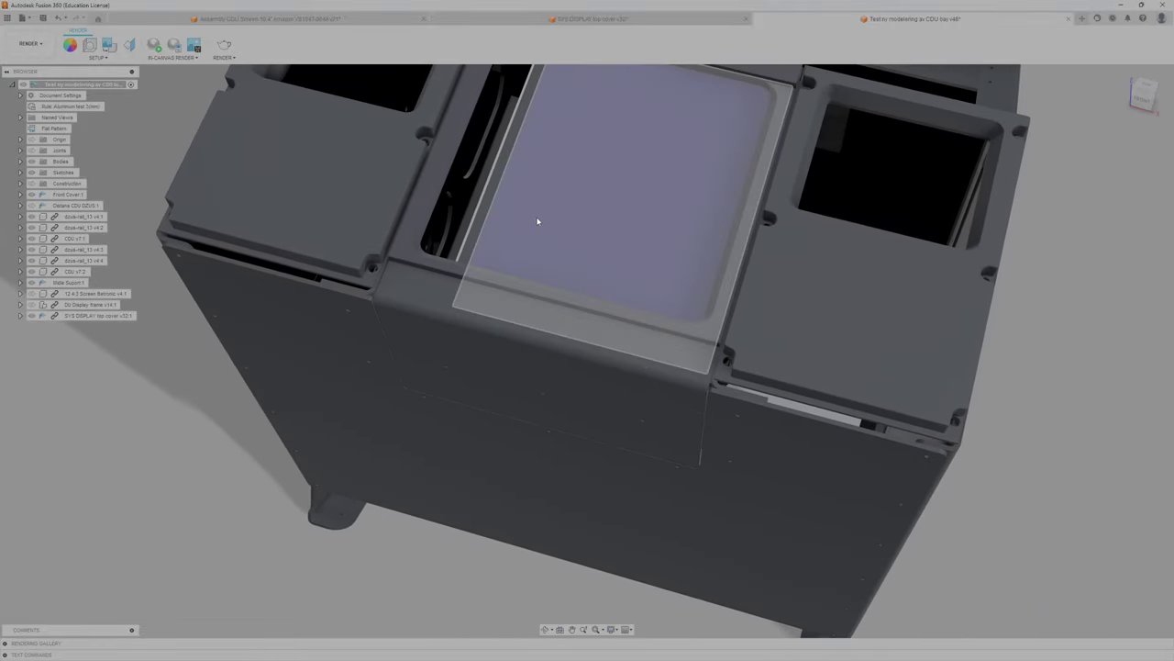
left_click_drag(538, 223, 552, 186)
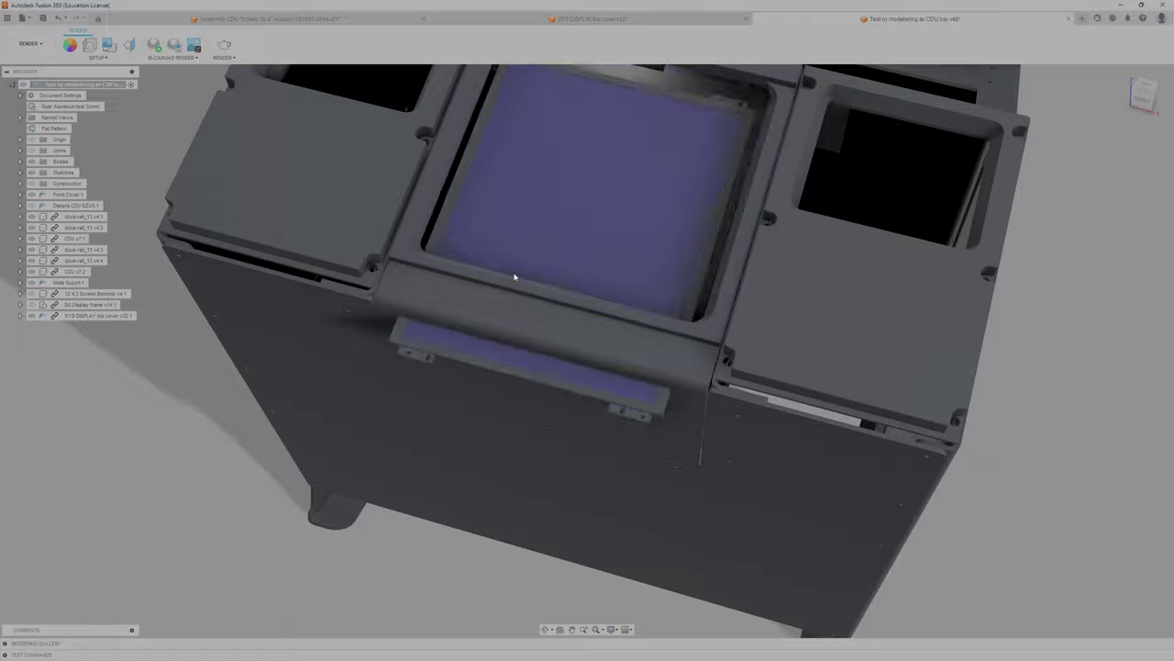
left_click_drag(515, 276, 583, 237)
left_click_drag(510, 276, 48, 531)
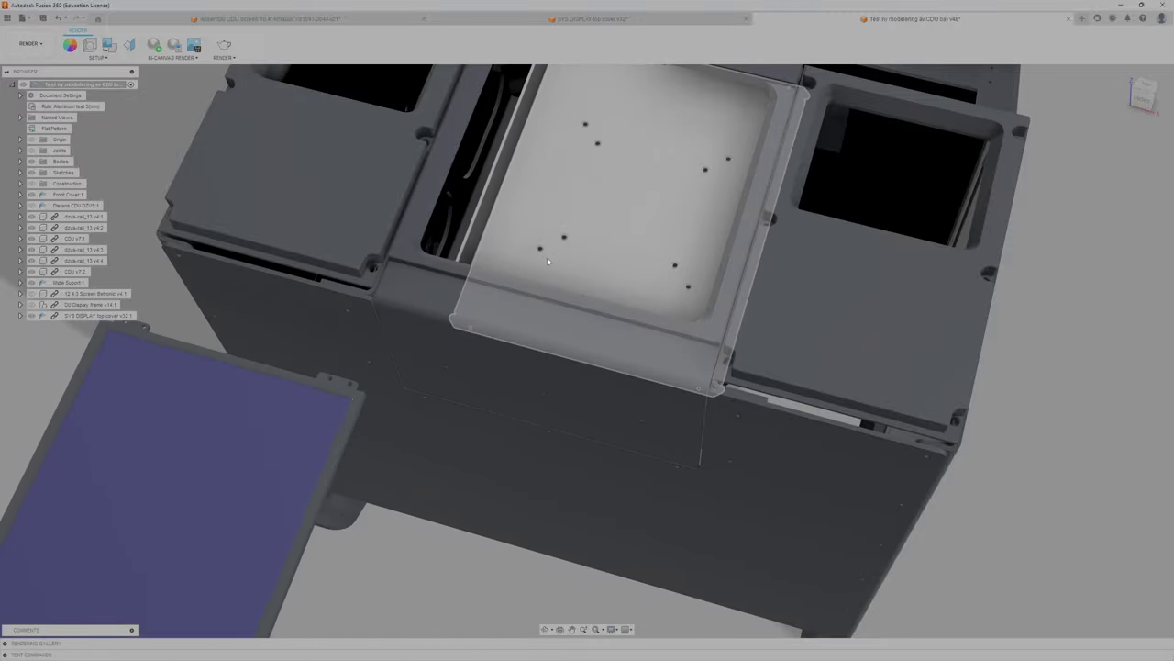
left_click_drag(634, 230, 639, 142)
Examine the complete CDU bay enclosure from above, the rear, the side and the front with the screen in its opening
middle_click_drag(631, 273, 575, 372)
scroll(619, 325, "up", 1)
scroll(613, 296, "down", 3)
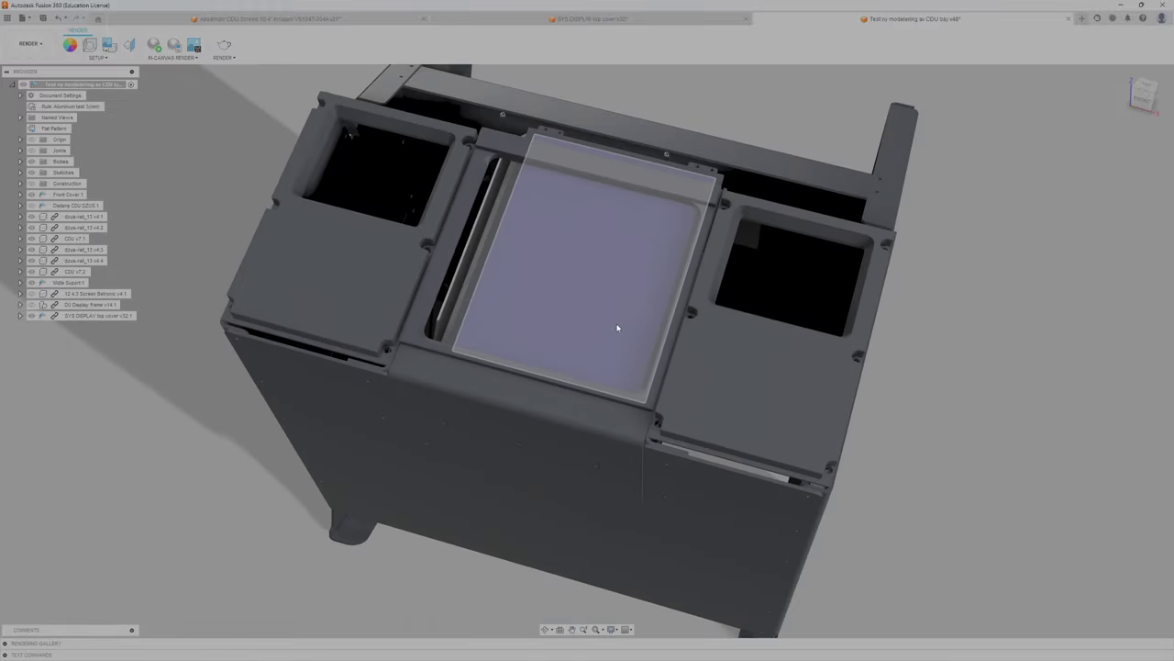
scroll(635, 317, "up", 1)
middle_click_drag(750, 388, 734, 287, "shift")
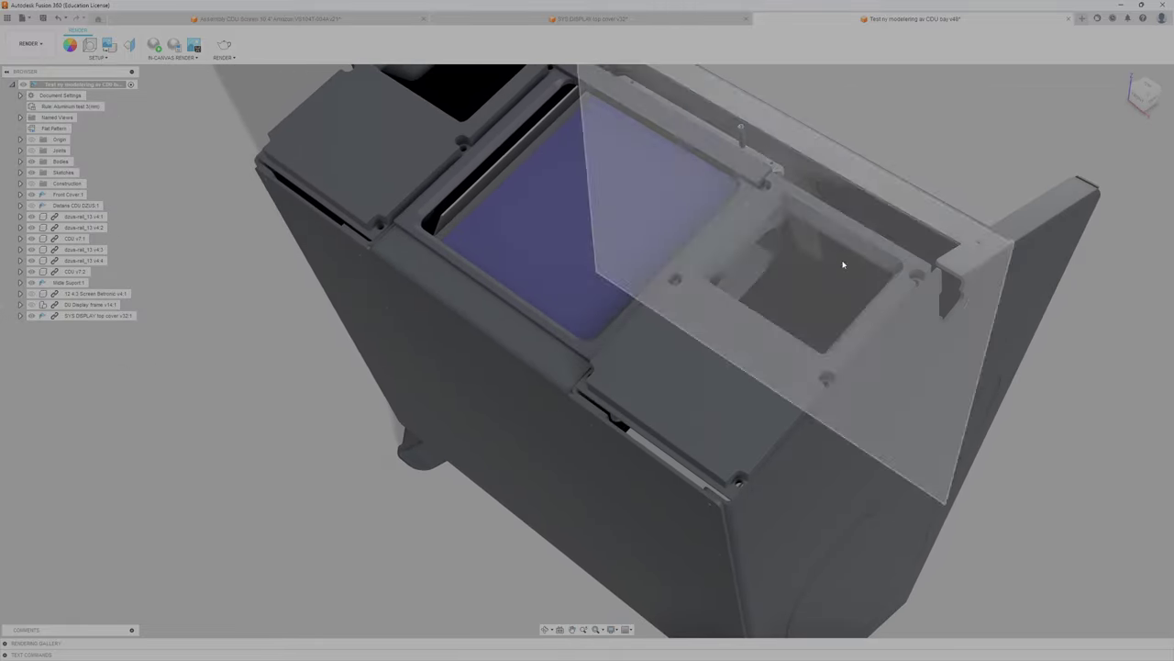
middle_click_drag(843, 265, 839, 240, "shift")
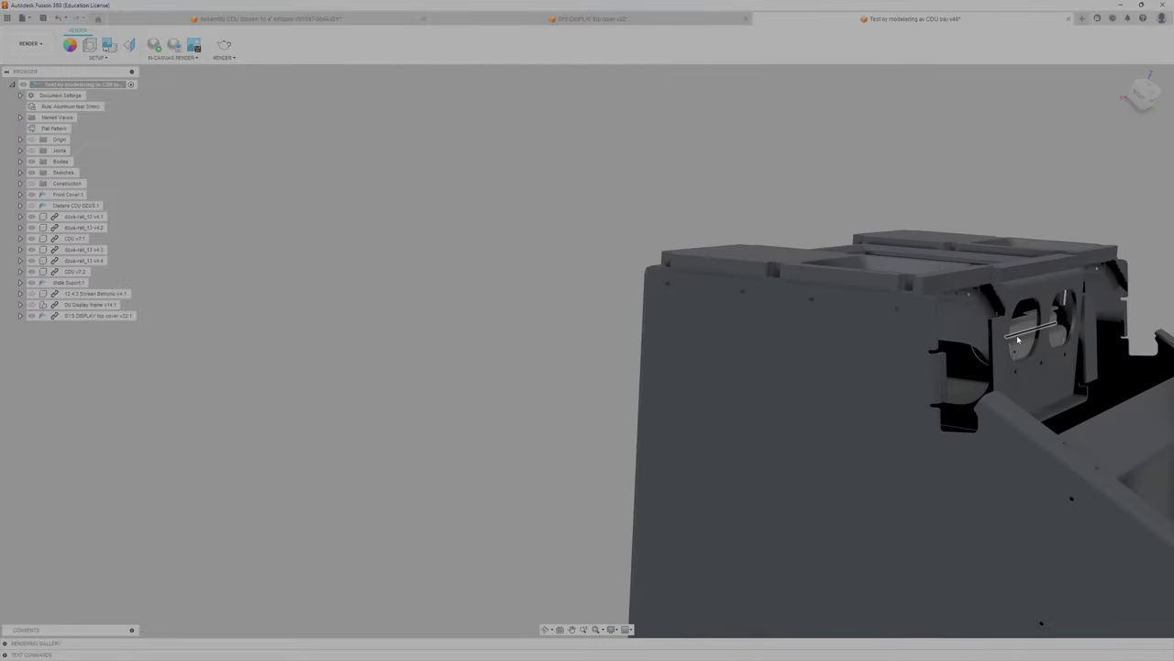
scroll(927, 404, "down", 3)
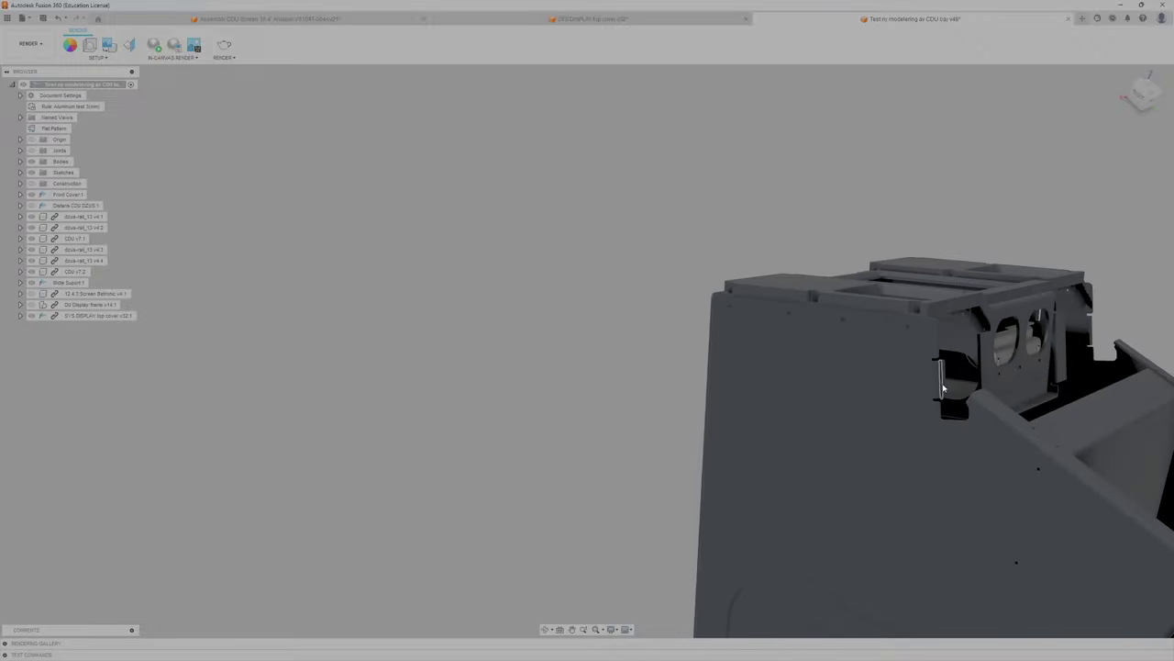
middle_click_drag(943, 389, 918, 376, "shift")
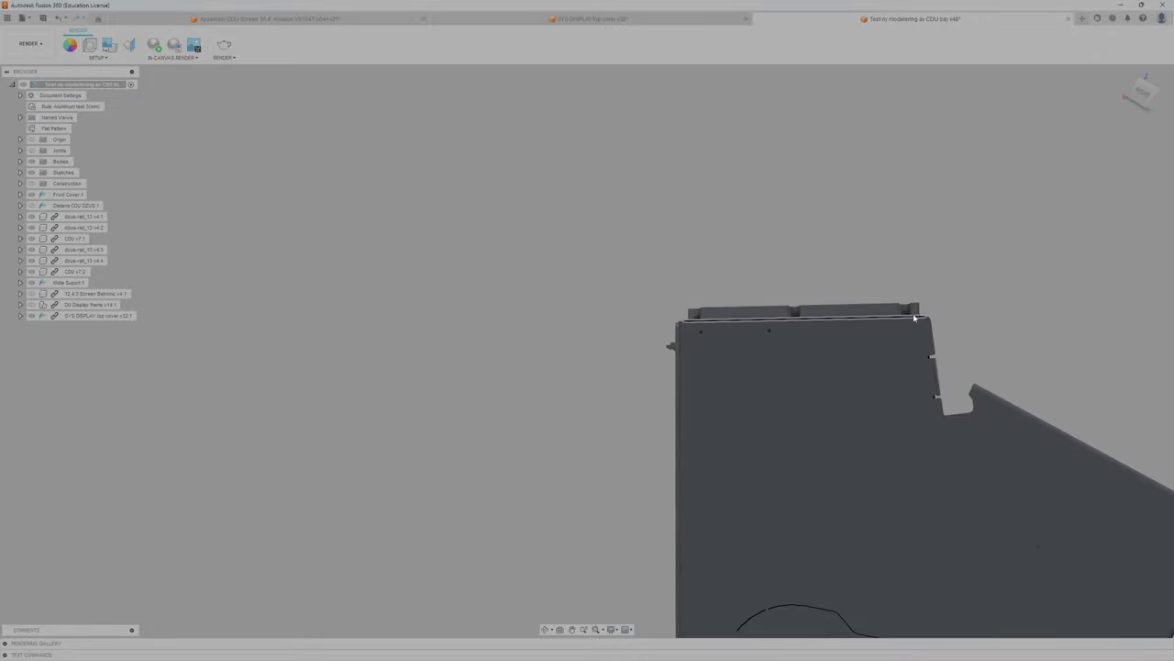
middle_click_drag(929, 335, 810, 355, "shift")
mouse_move(683, 348)
middle_mouse_down("shift")
mouse_move(643, 356)
mouse_move(675, 300)
mouse_move(587, 255)
middle_mouse_up("shift")
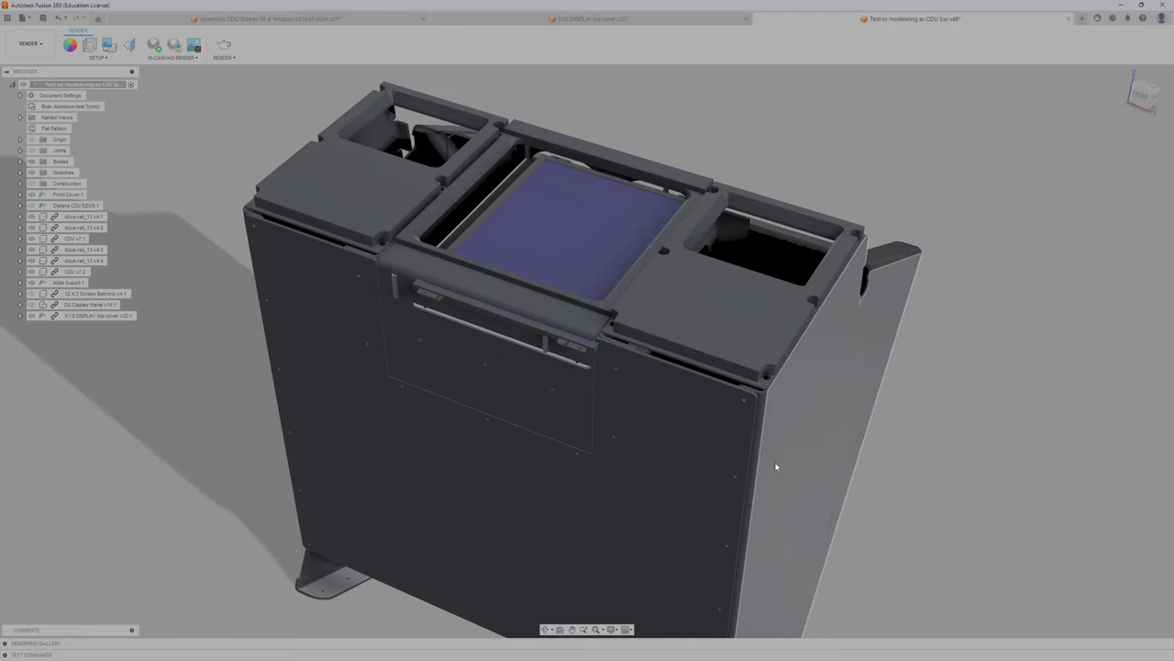
mouse_move(753, 649)
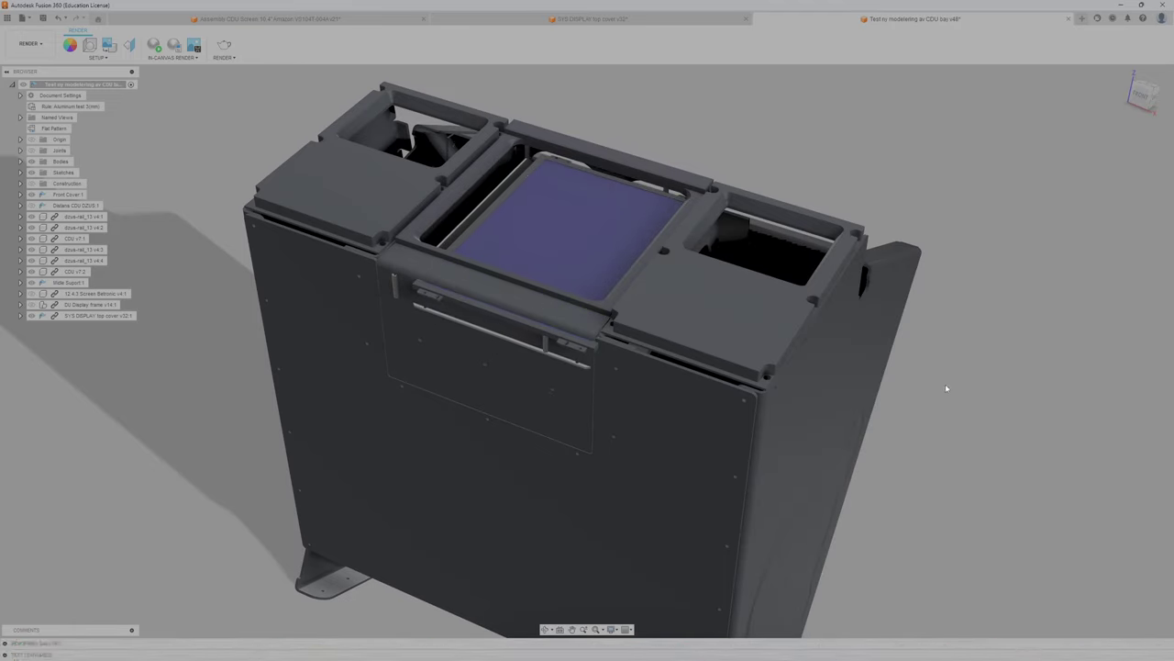